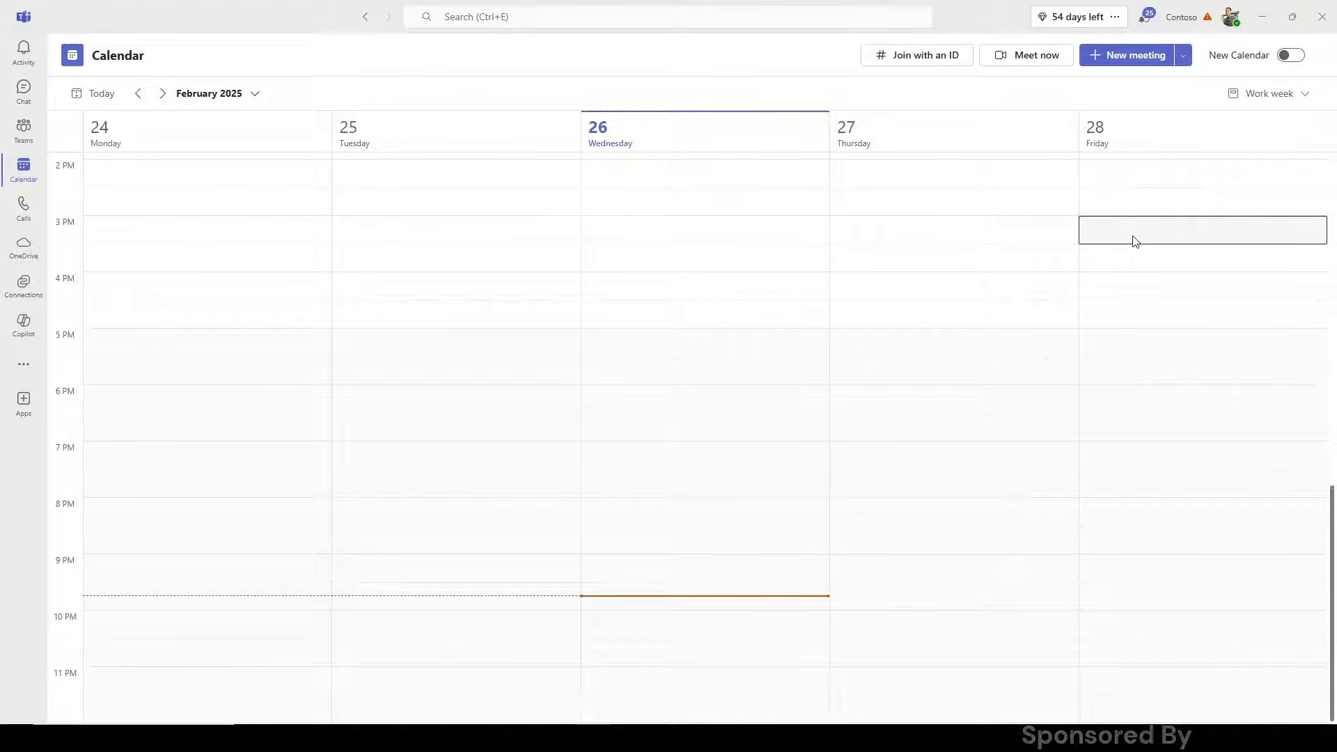
# - Create a new meeting on Friday, February 28 at 3:00 PM titled "Breakout rooms tutorial"
pyautogui.moveTo(1132, 240); pyautogui.dragTo(1135, 263)
pyautogui.click(1133, 258)
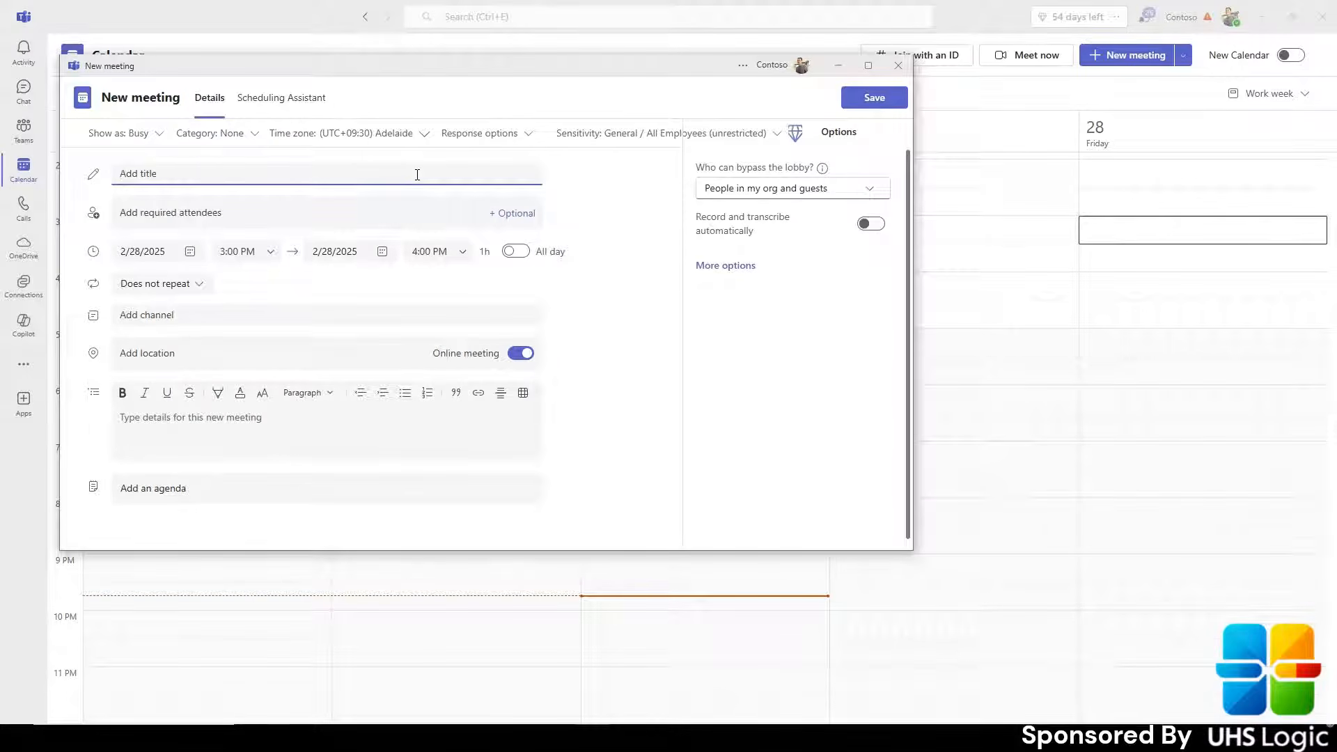
pyautogui.write('Breakout rooms tutorial')
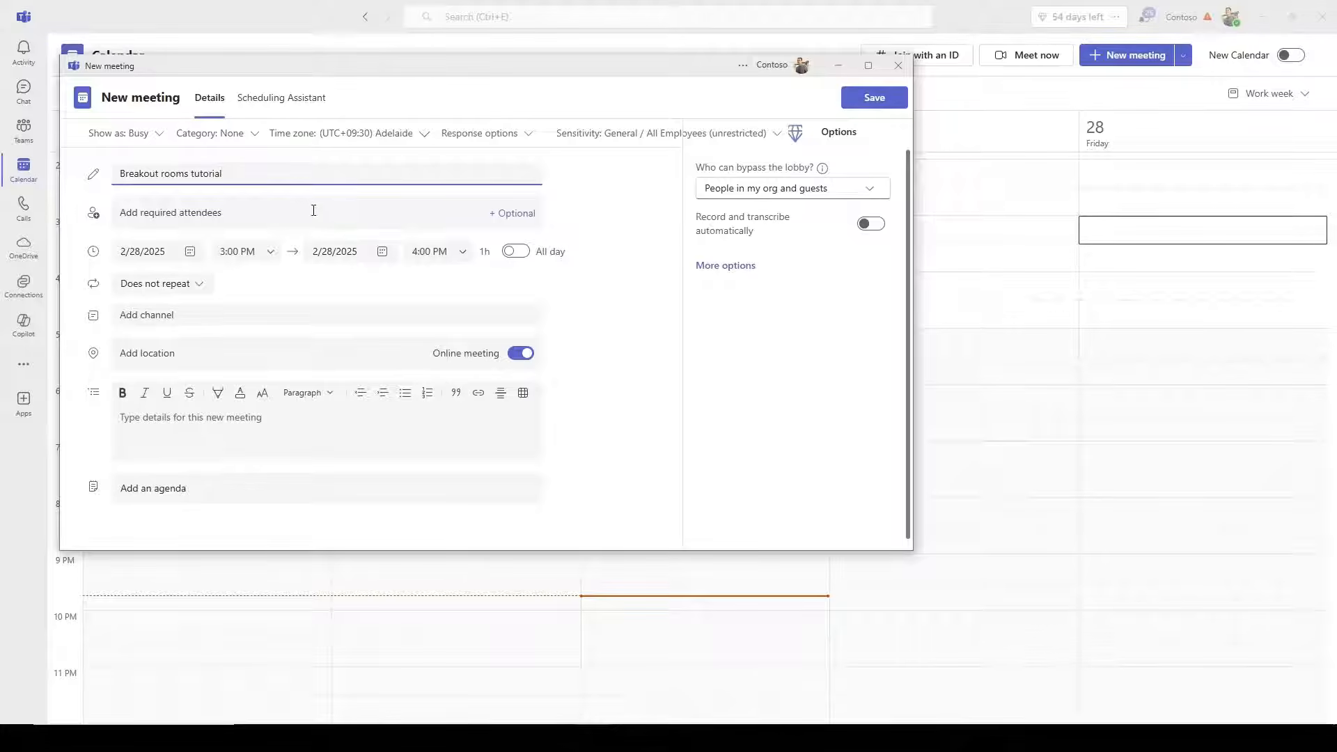
# - Add four colleagues from the directory as required attendees and send the meeting invitation
pyautogui.click(314, 211)
pyautogui.write('jo')
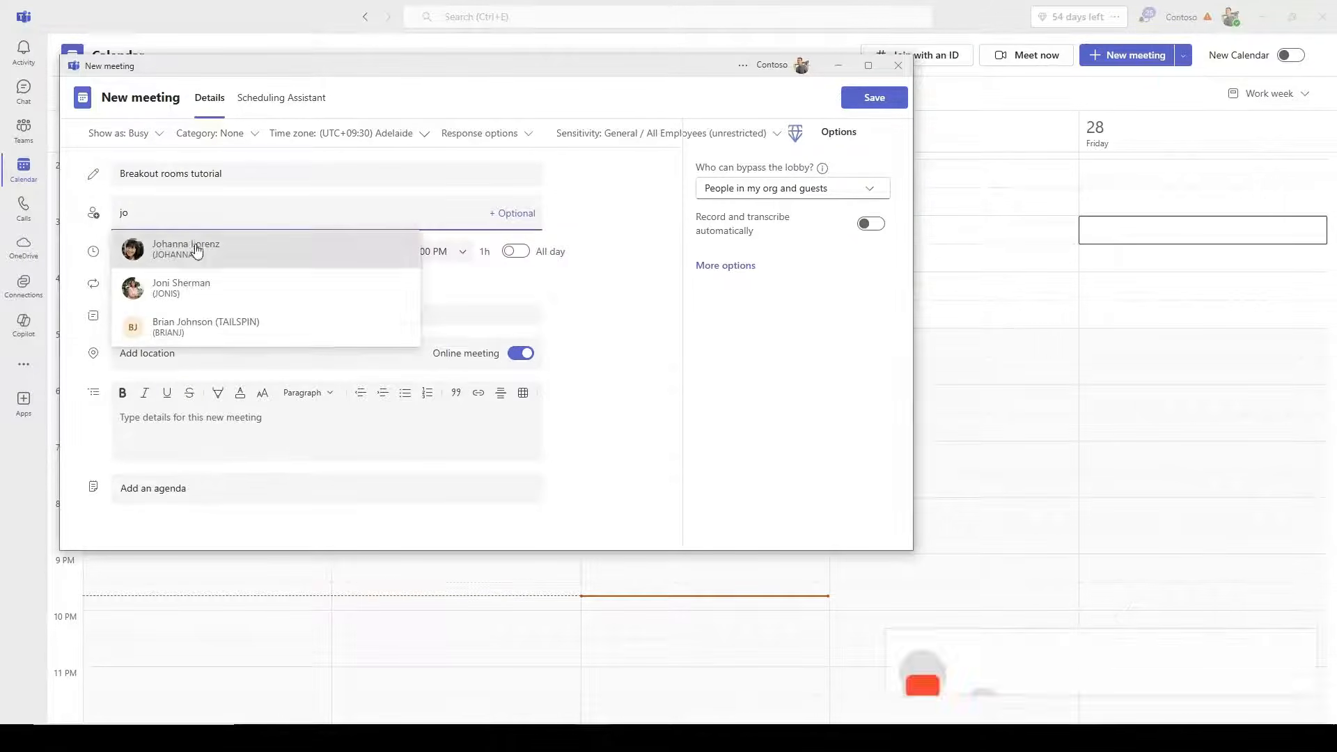
pyautogui.click(245, 253)
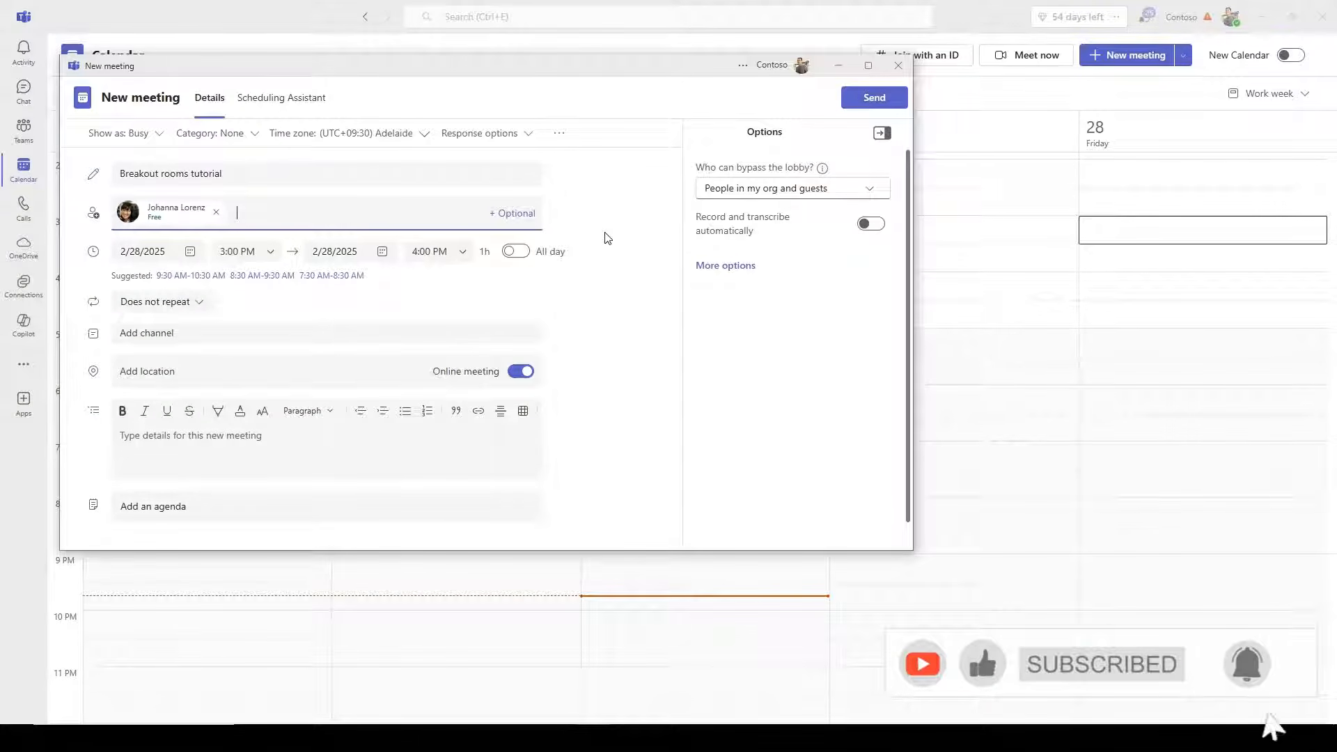
pyautogui.write('jo')
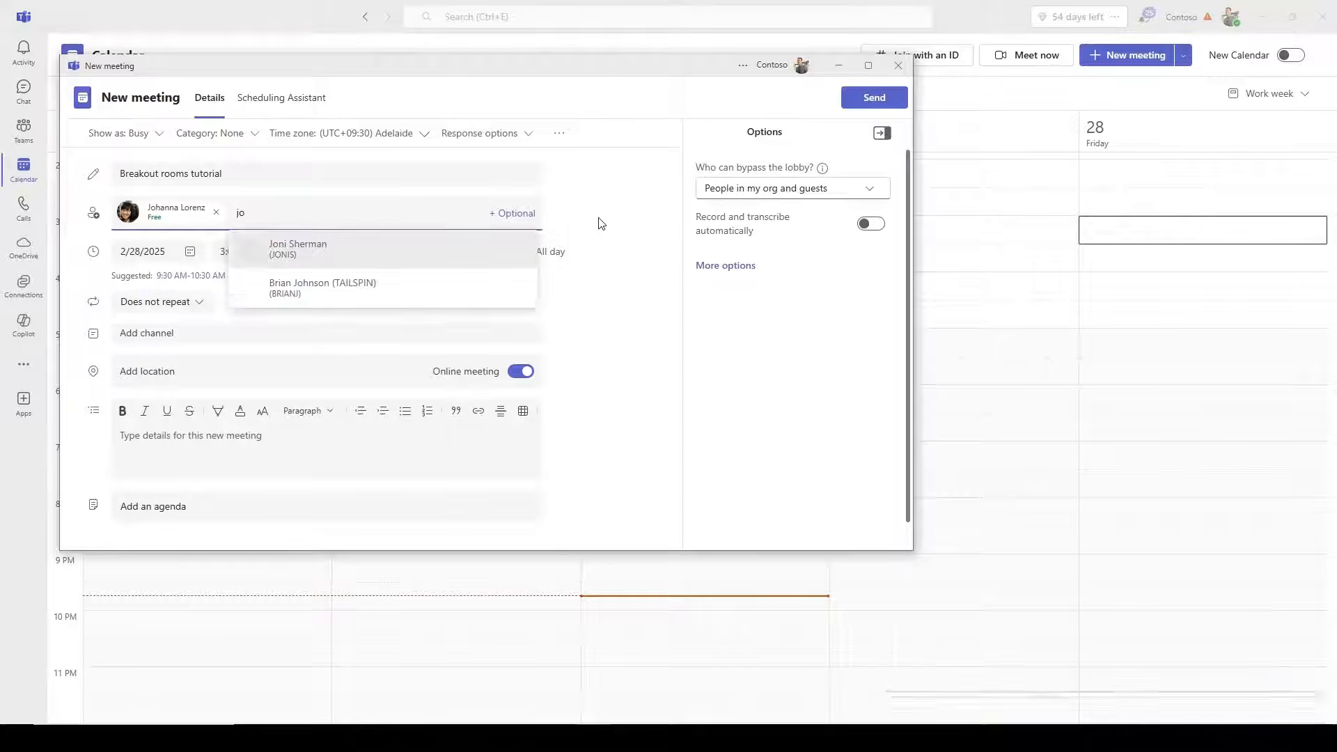
pyautogui.click(318, 255)
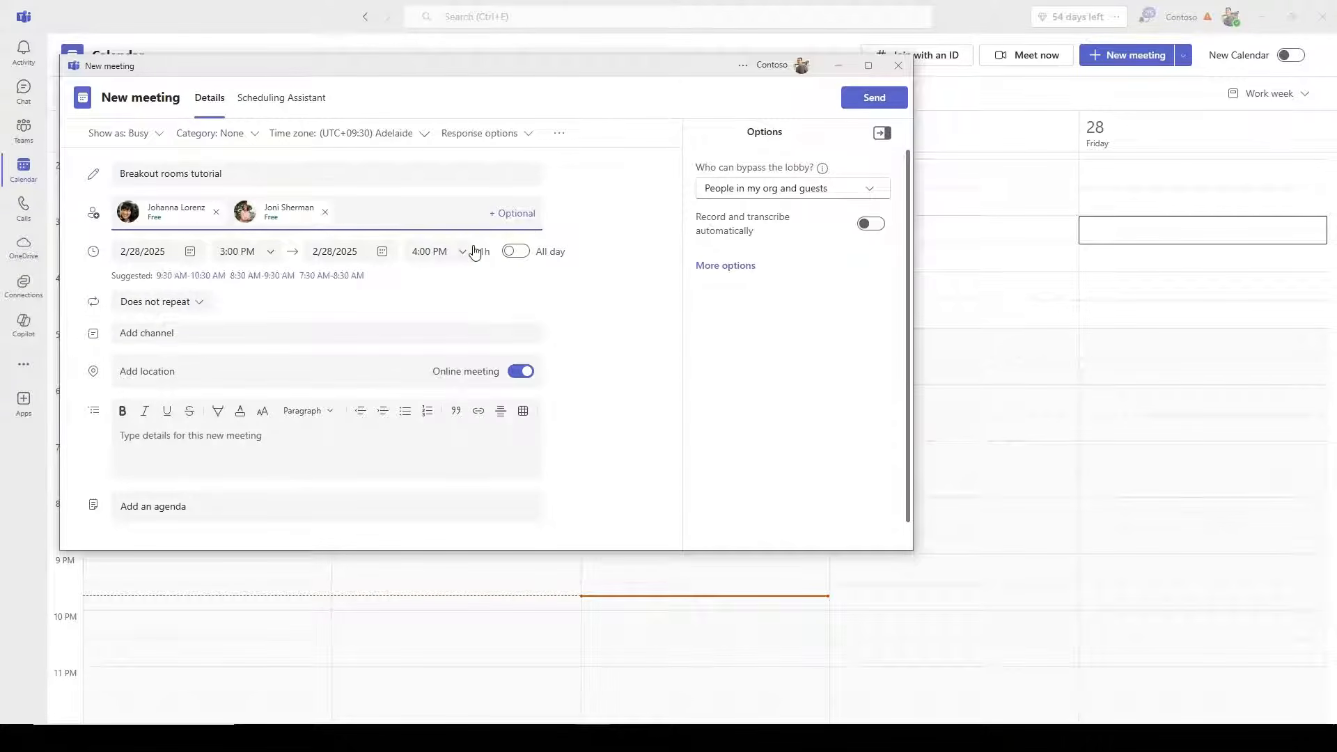
pyautogui.write('al')
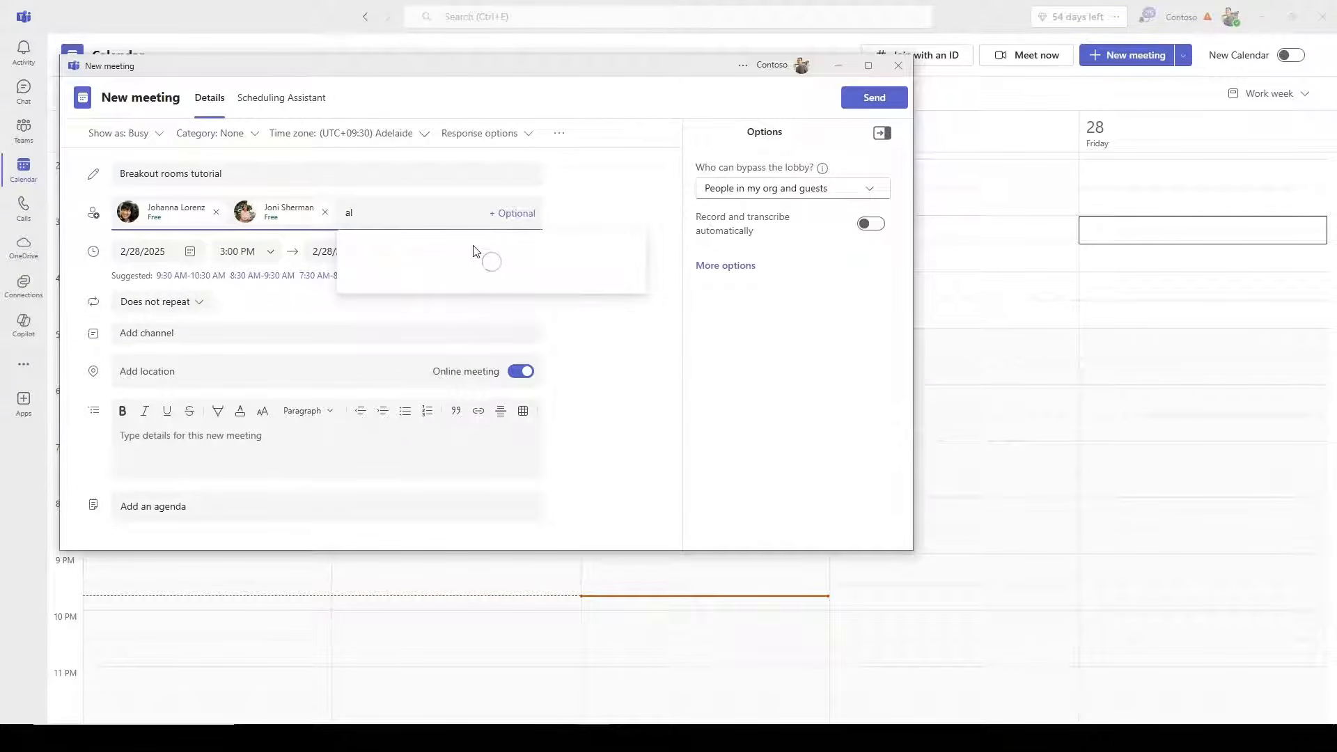
pyautogui.click(463, 263)
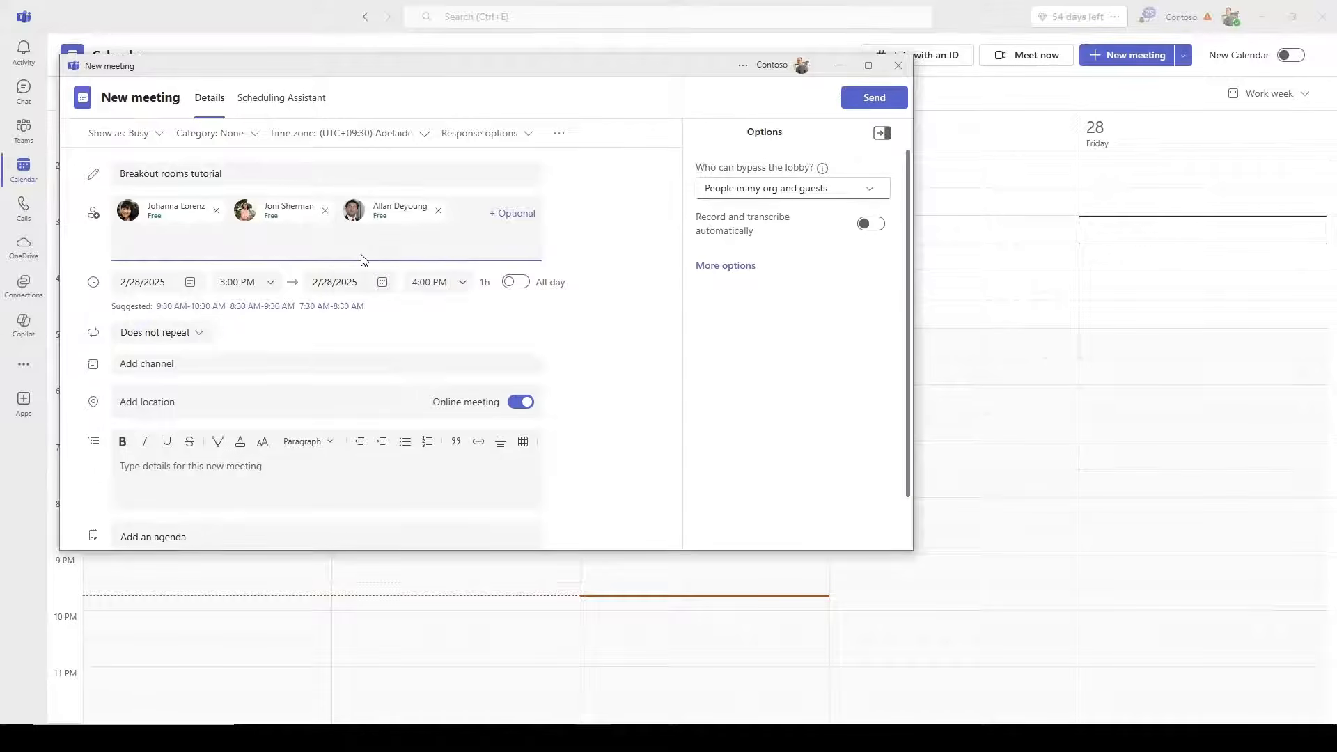
pyautogui.write('a')
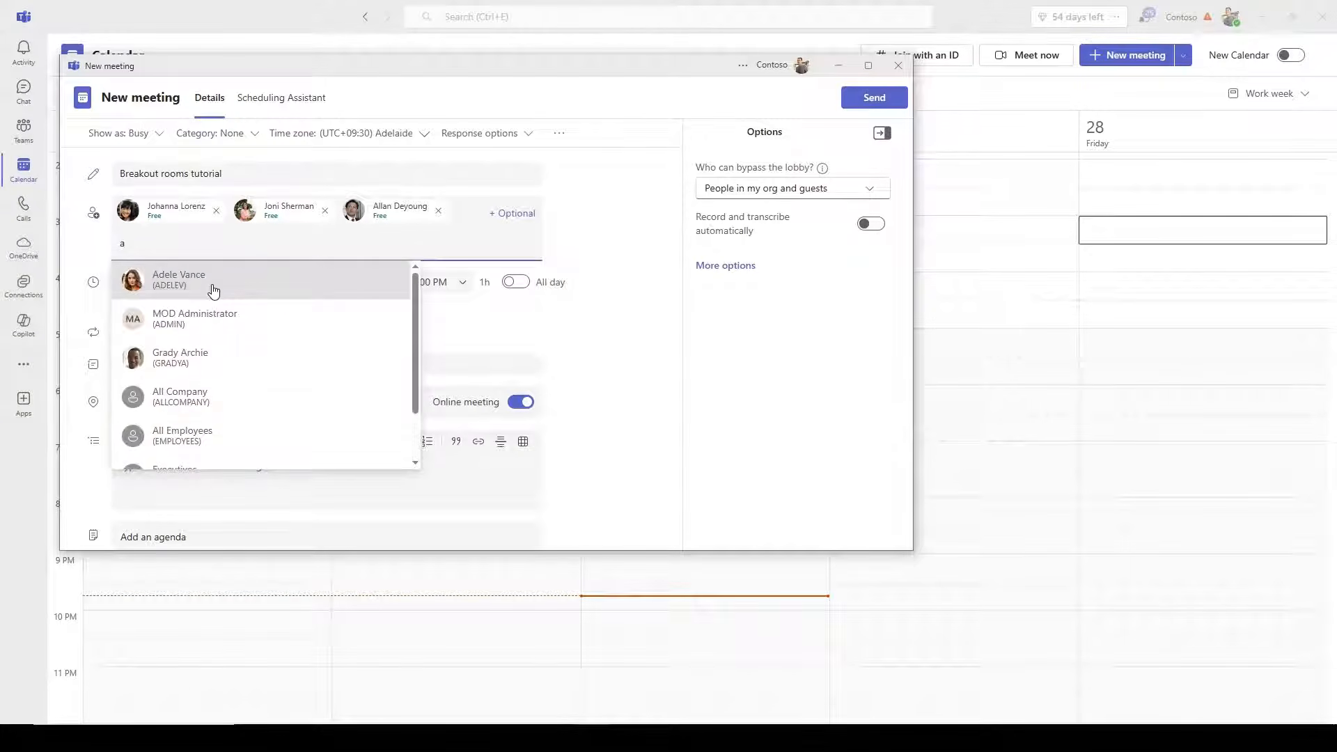
pyautogui.click(212, 290)
pyautogui.click(585, 276)
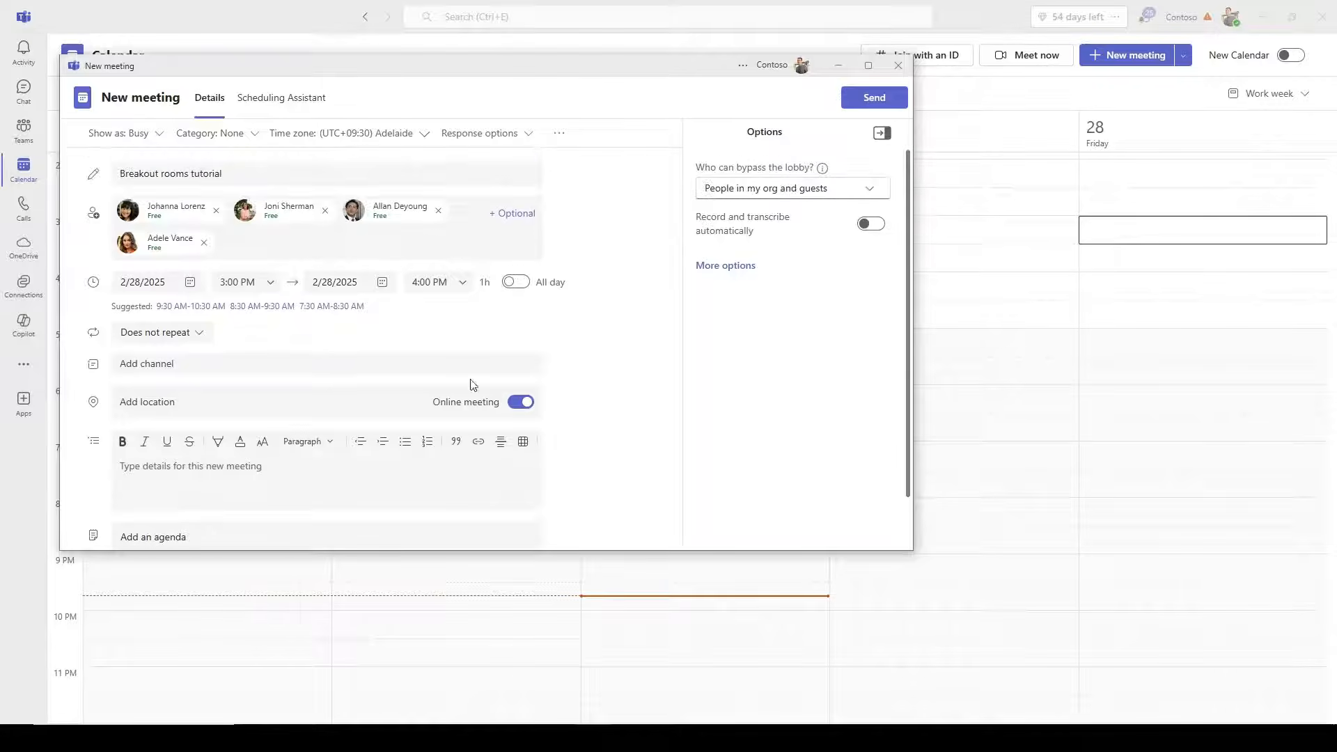
pyautogui.click(875, 99)
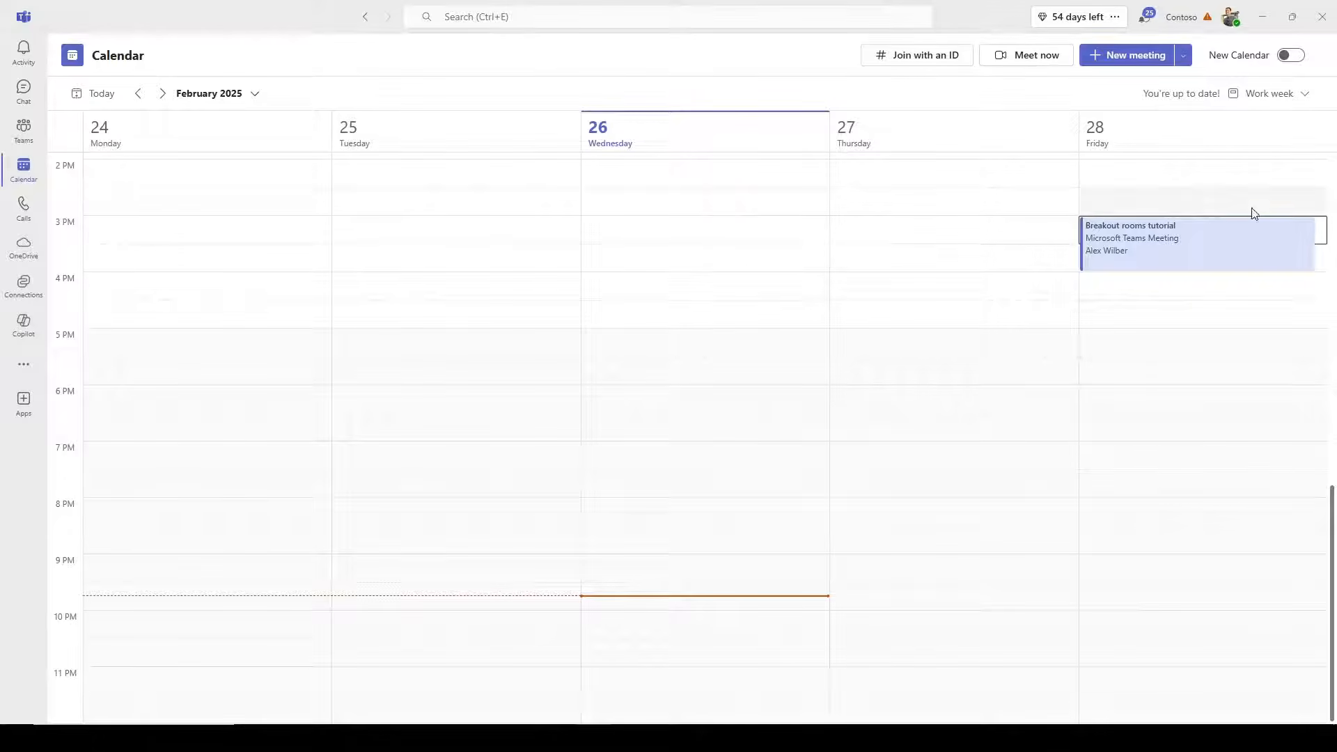
# - Open the scheduled "Breakout rooms tutorial" meeting and create 2 breakout rooms for it
pyautogui.doubleClick(1179, 244)
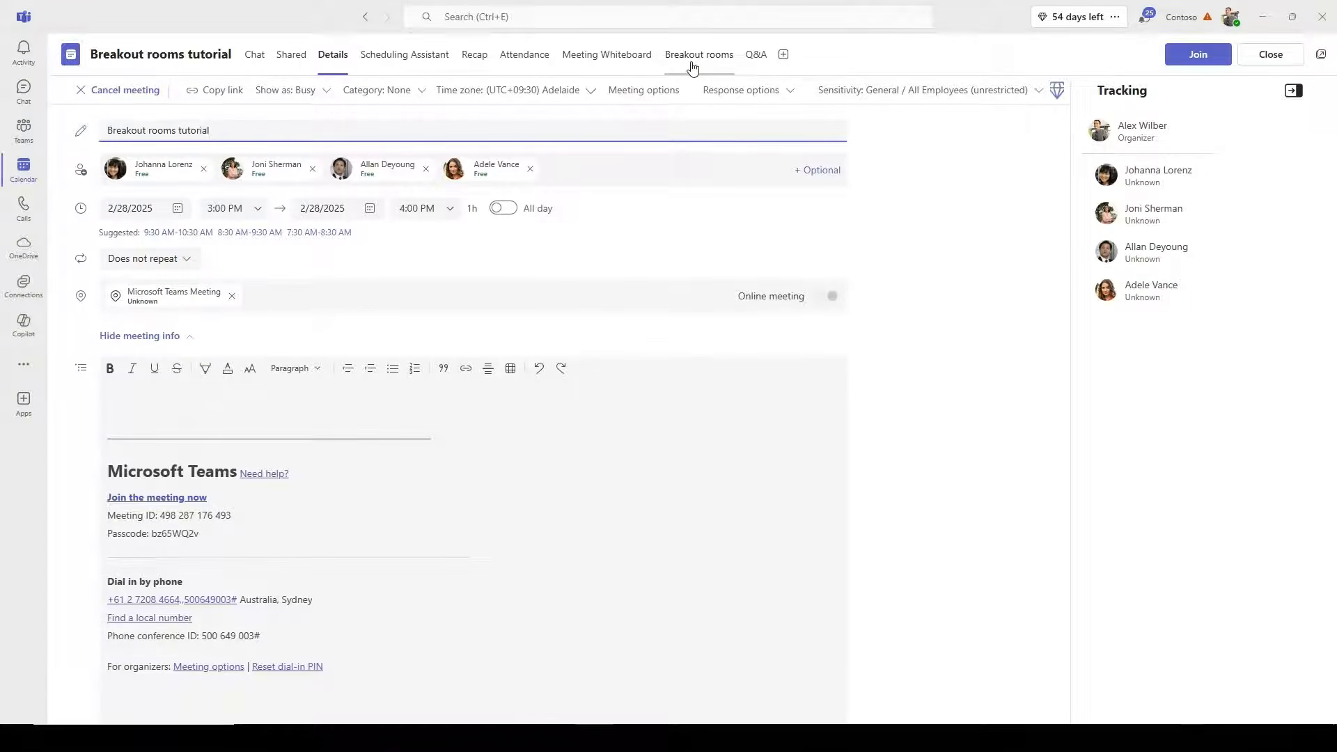
pyautogui.click(693, 63)
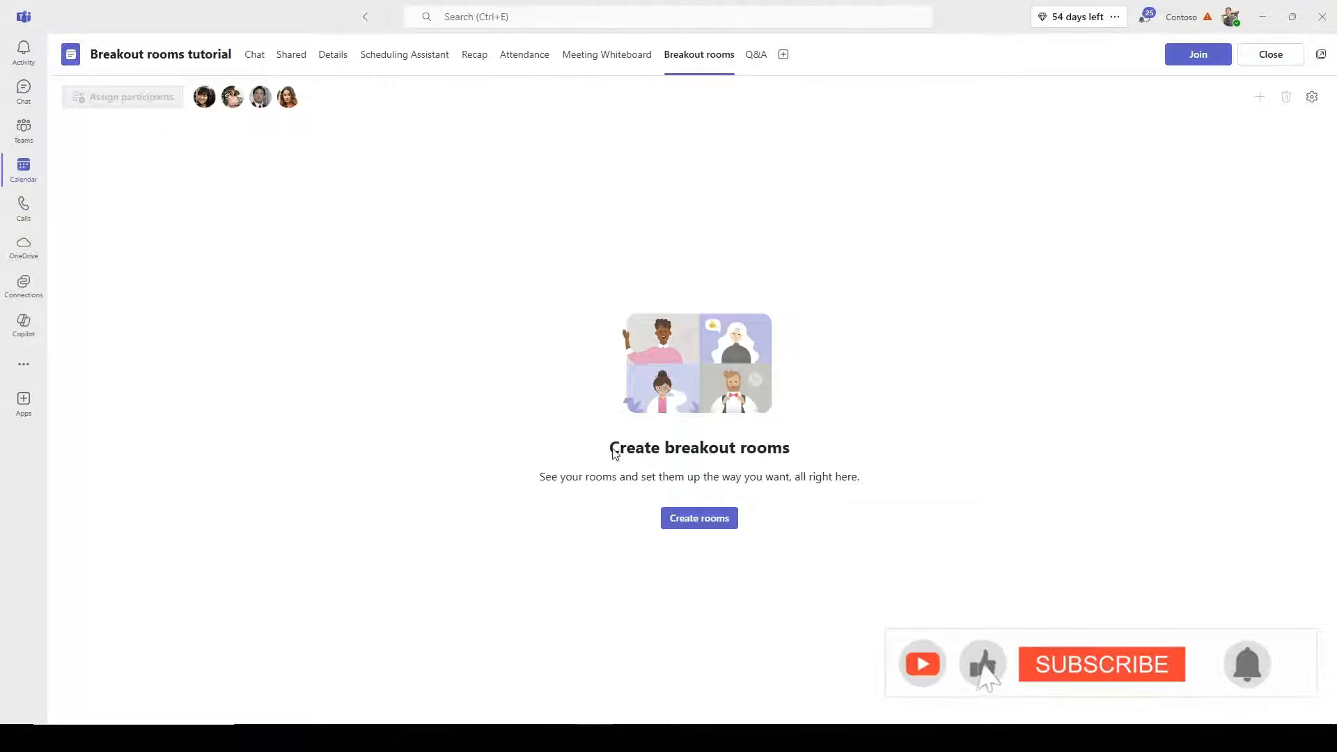
pyautogui.click(703, 519)
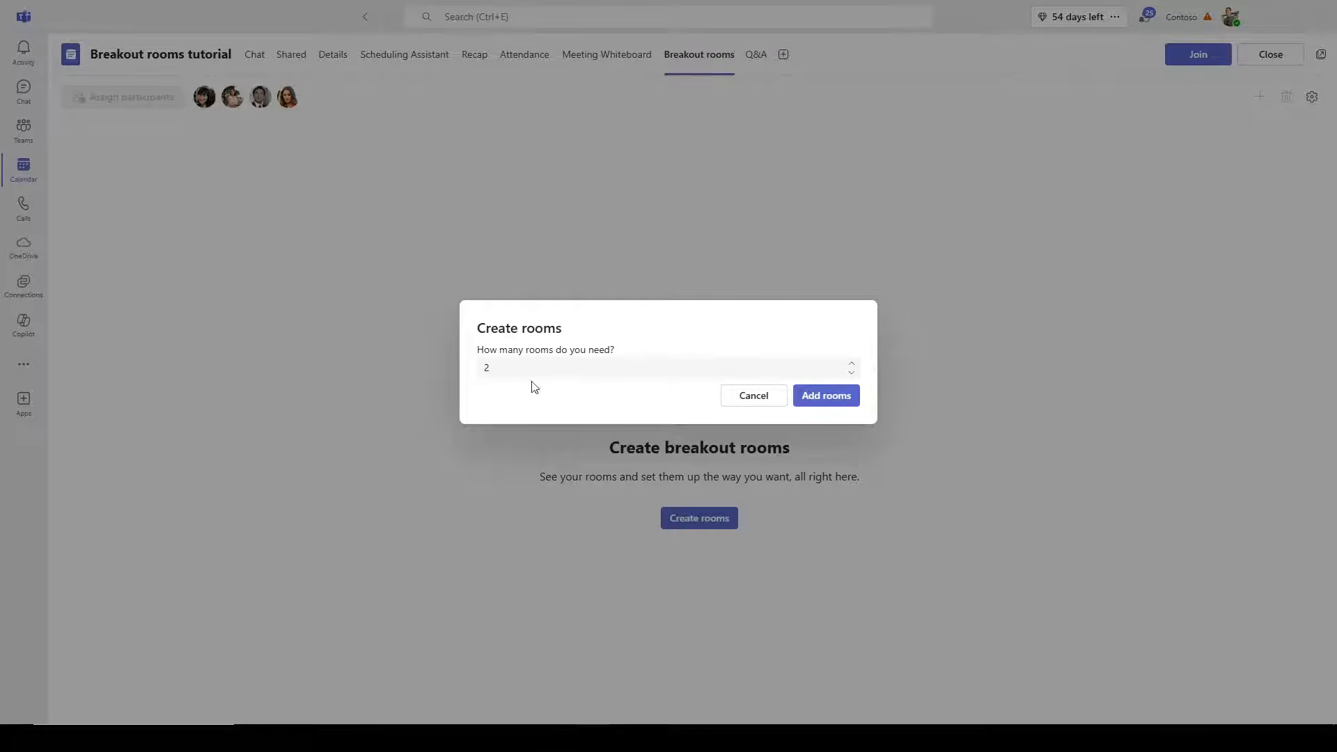
pyautogui.doubleClick(508, 370)
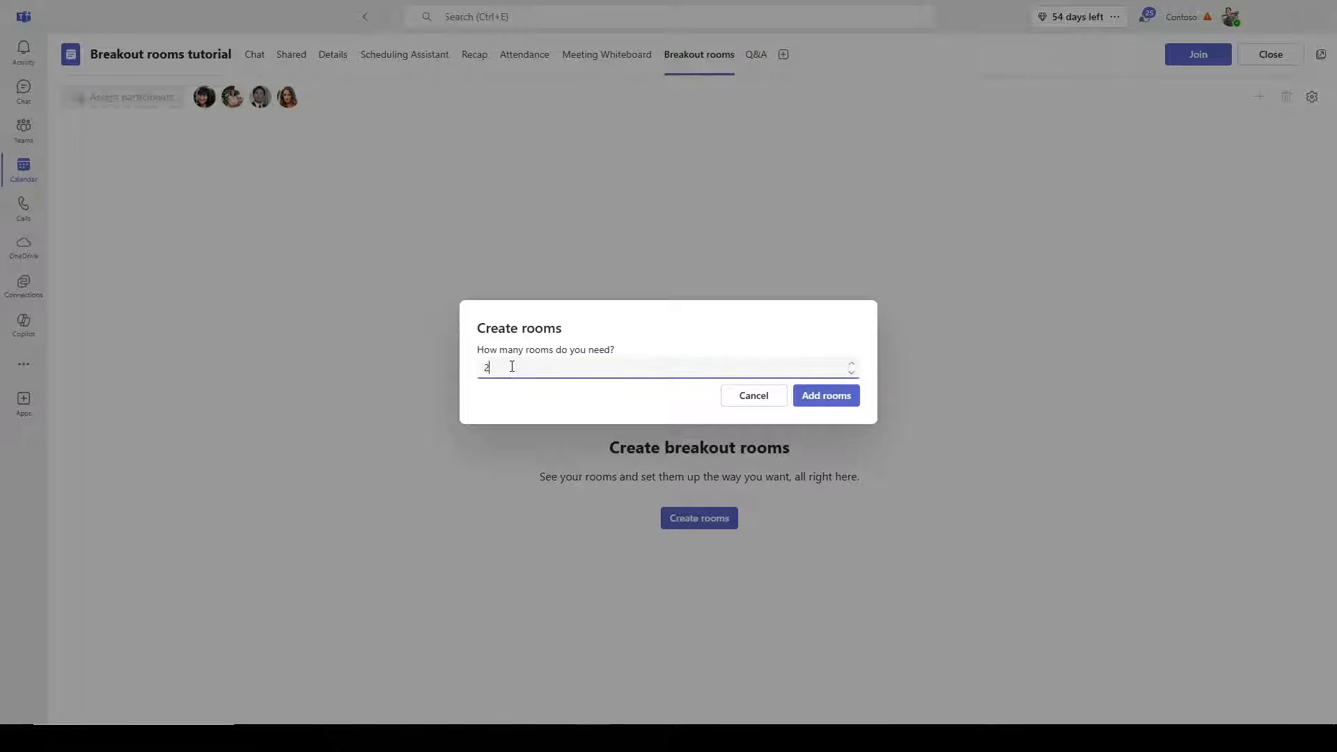
pyautogui.moveTo(513, 370); pyautogui.dragTo(481, 369)
pyautogui.click(500, 384)
pyautogui.click(499, 368)
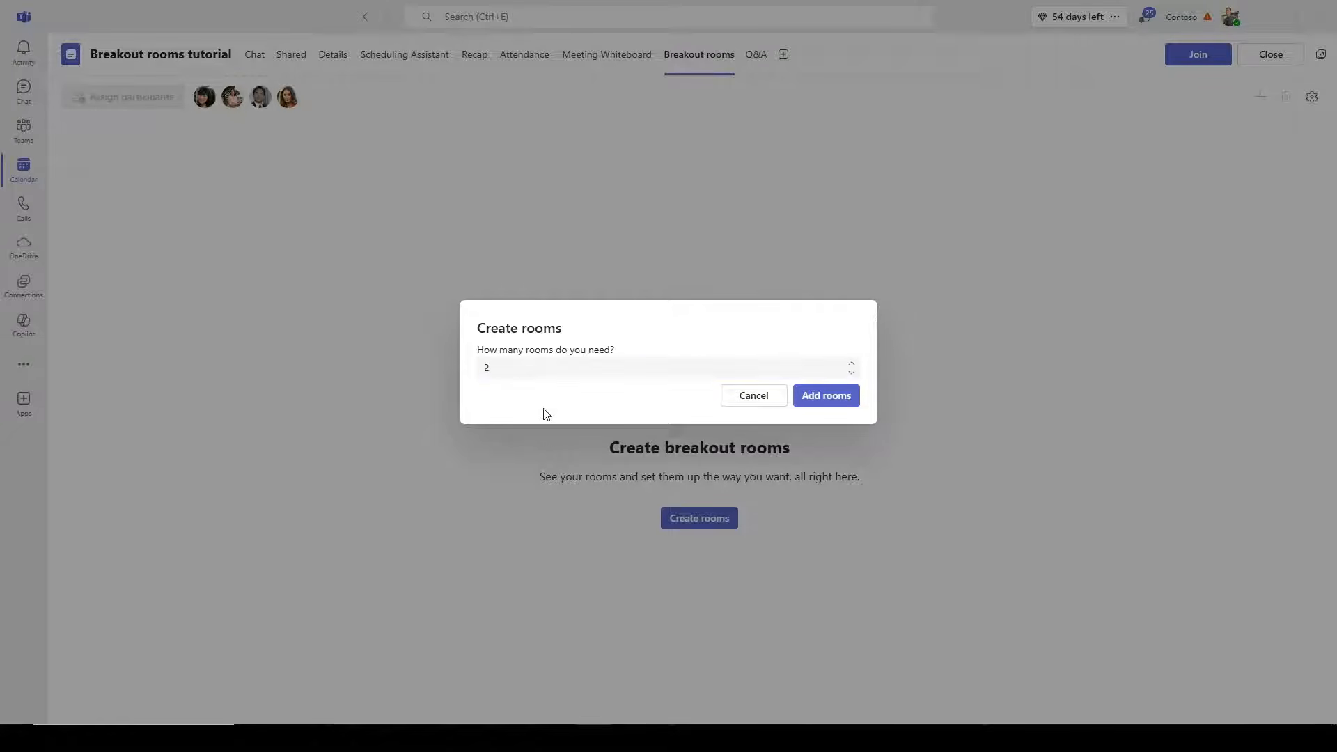
pyautogui.click(839, 410)
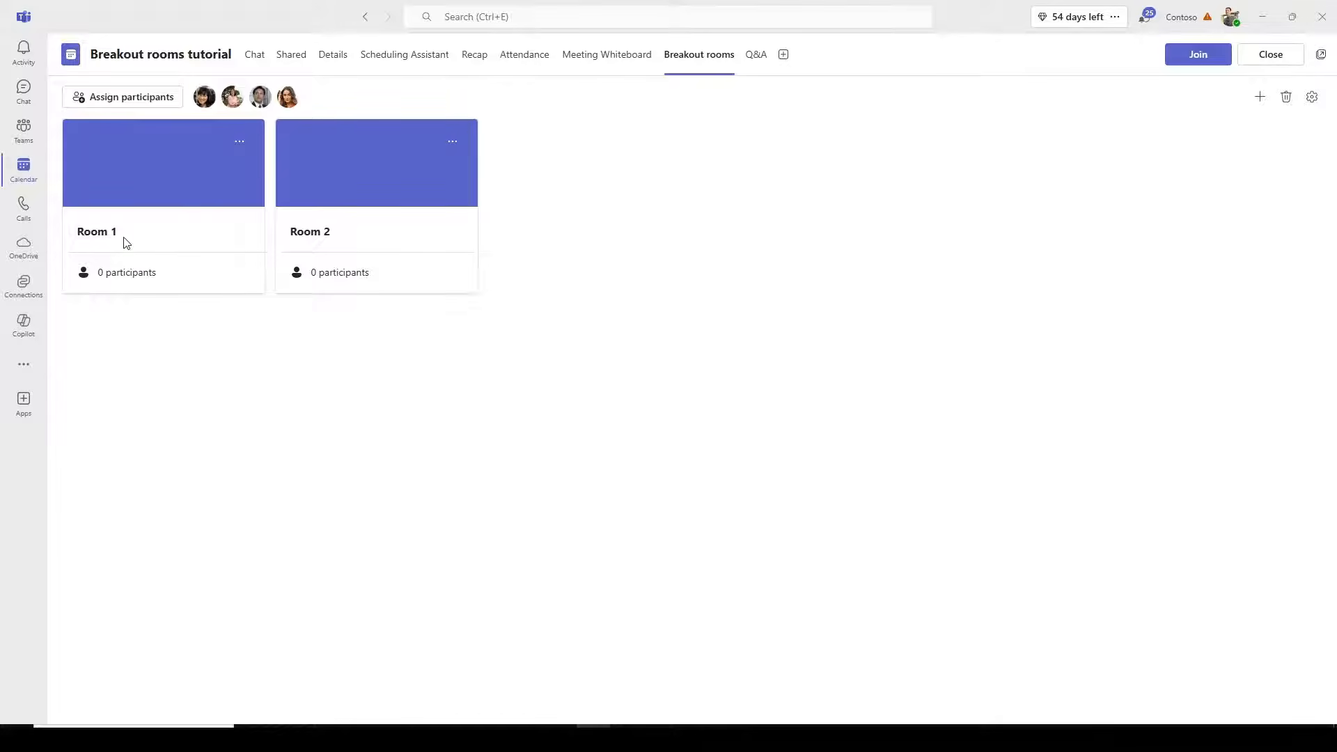
pyautogui.click(240, 141)
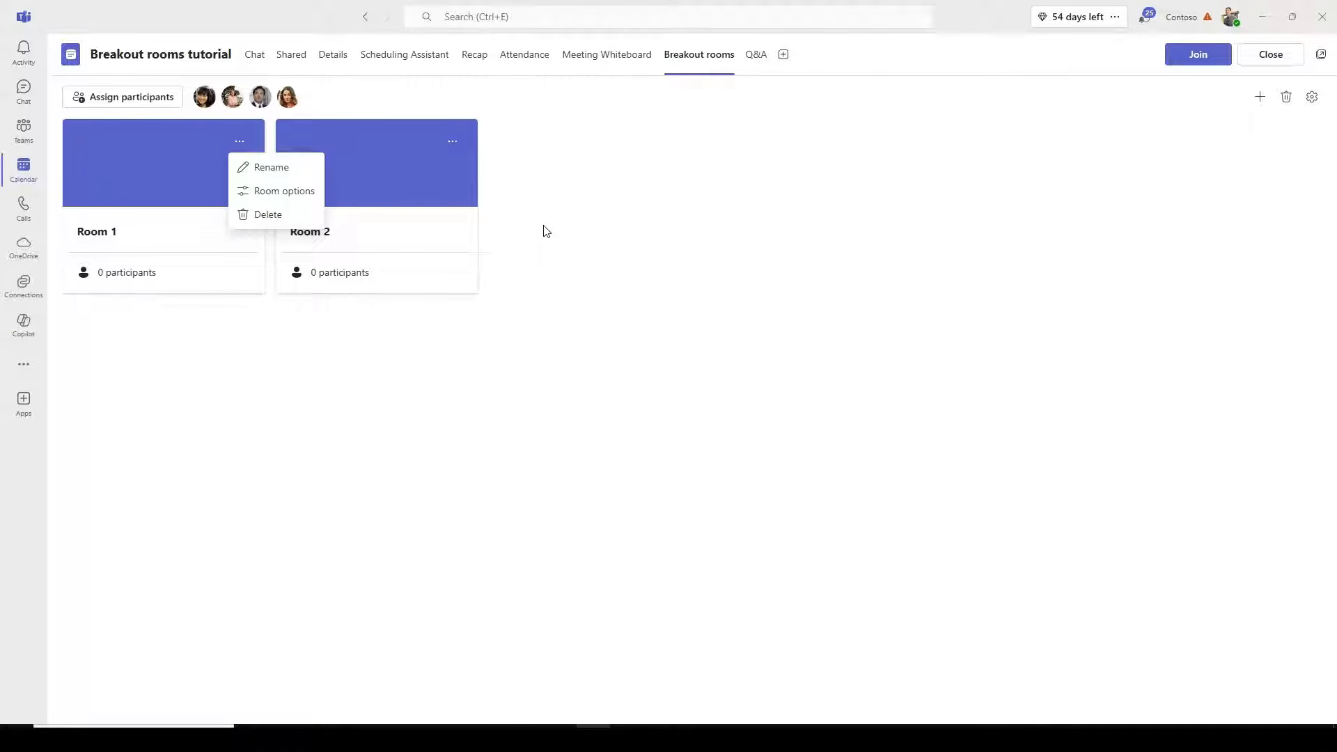
pyautogui.click(229, 261)
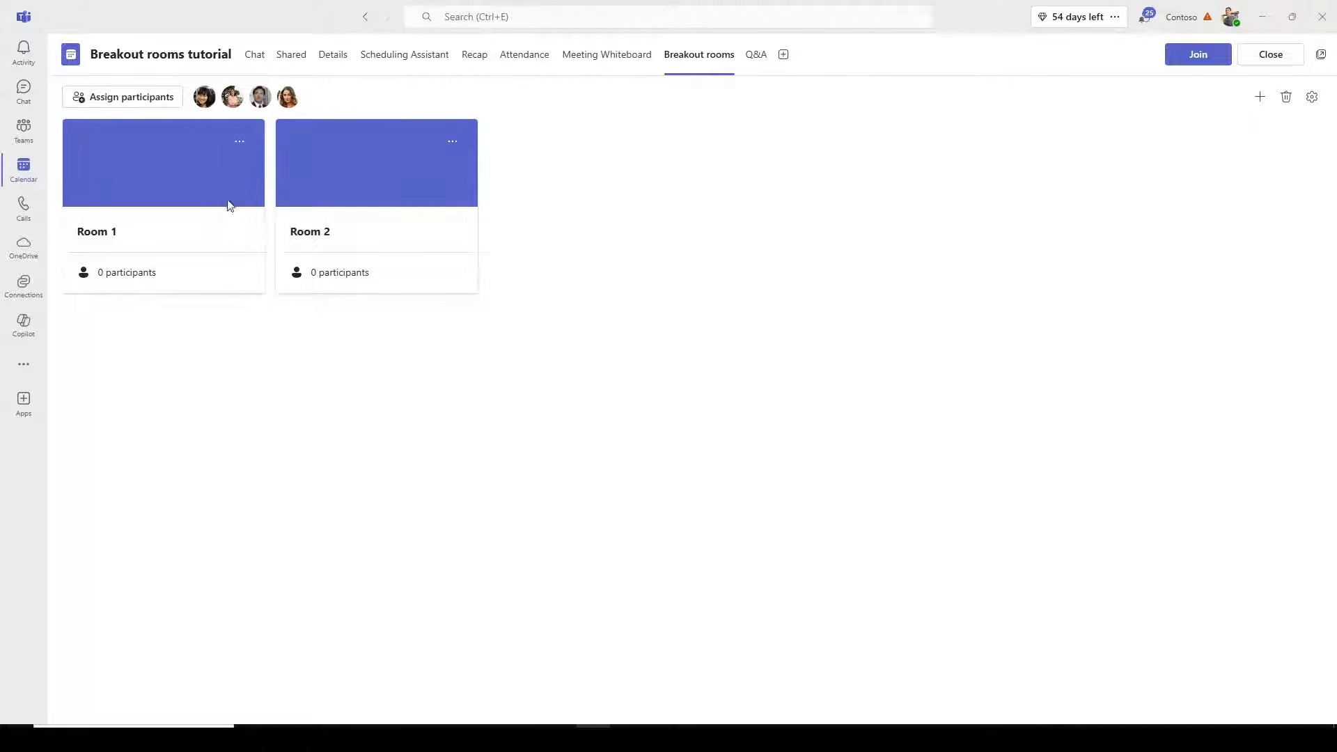
# - Manually assign the first listed participant to Room 1 and the second to Room 2, and shuffle only the unassigned people into rooms
pyautogui.click(143, 106)
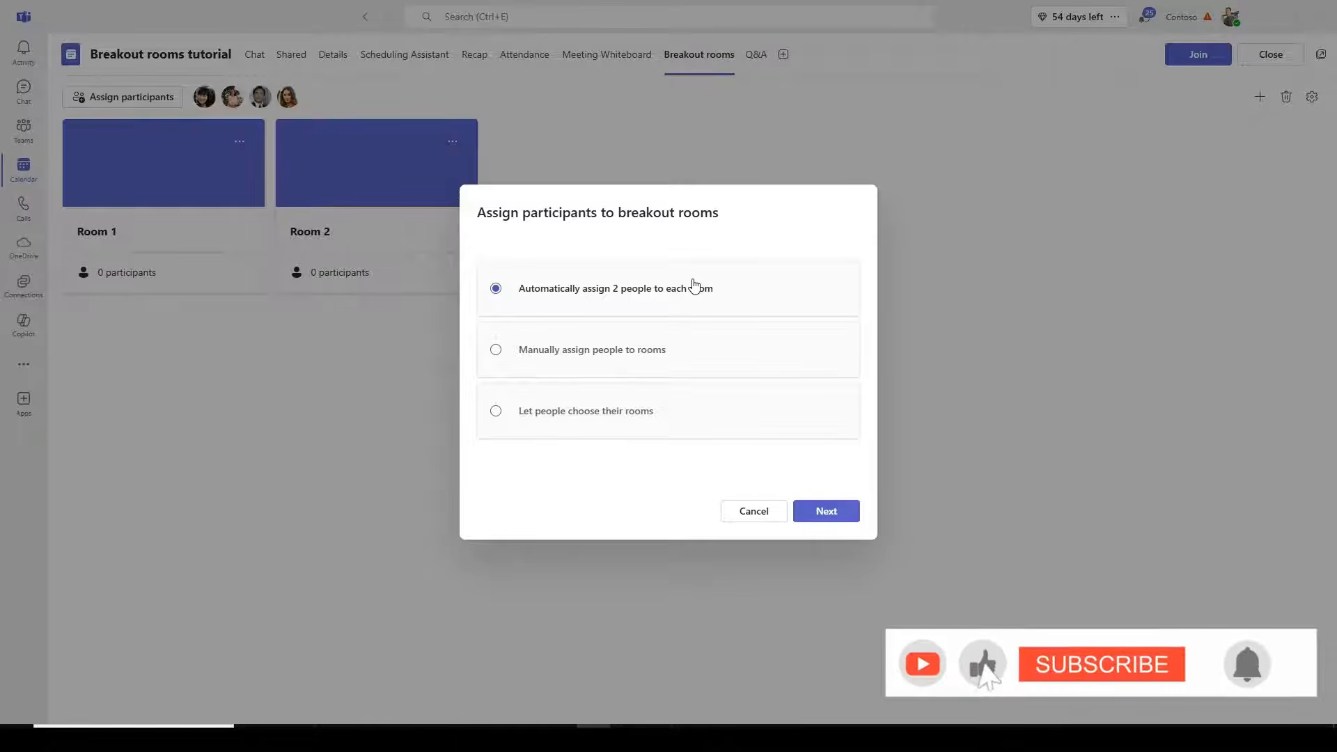
pyautogui.click(613, 355)
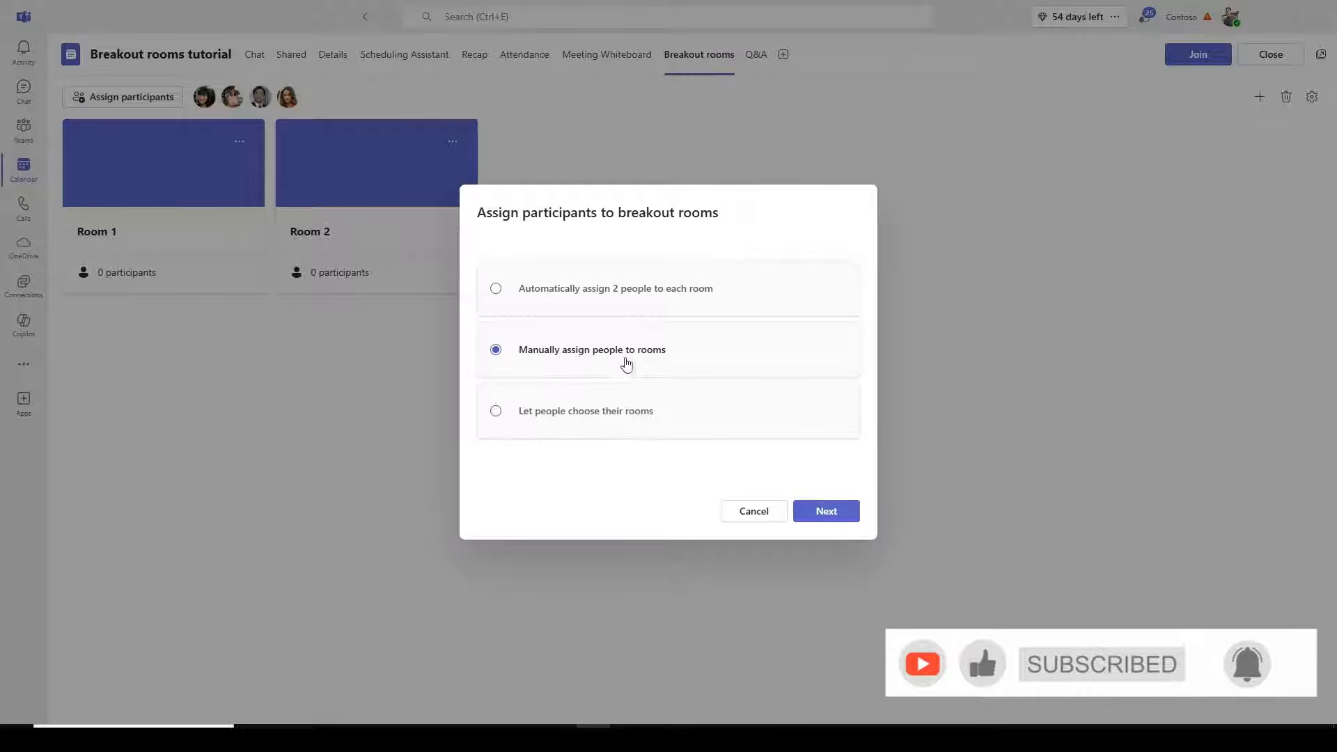
pyautogui.click(832, 514)
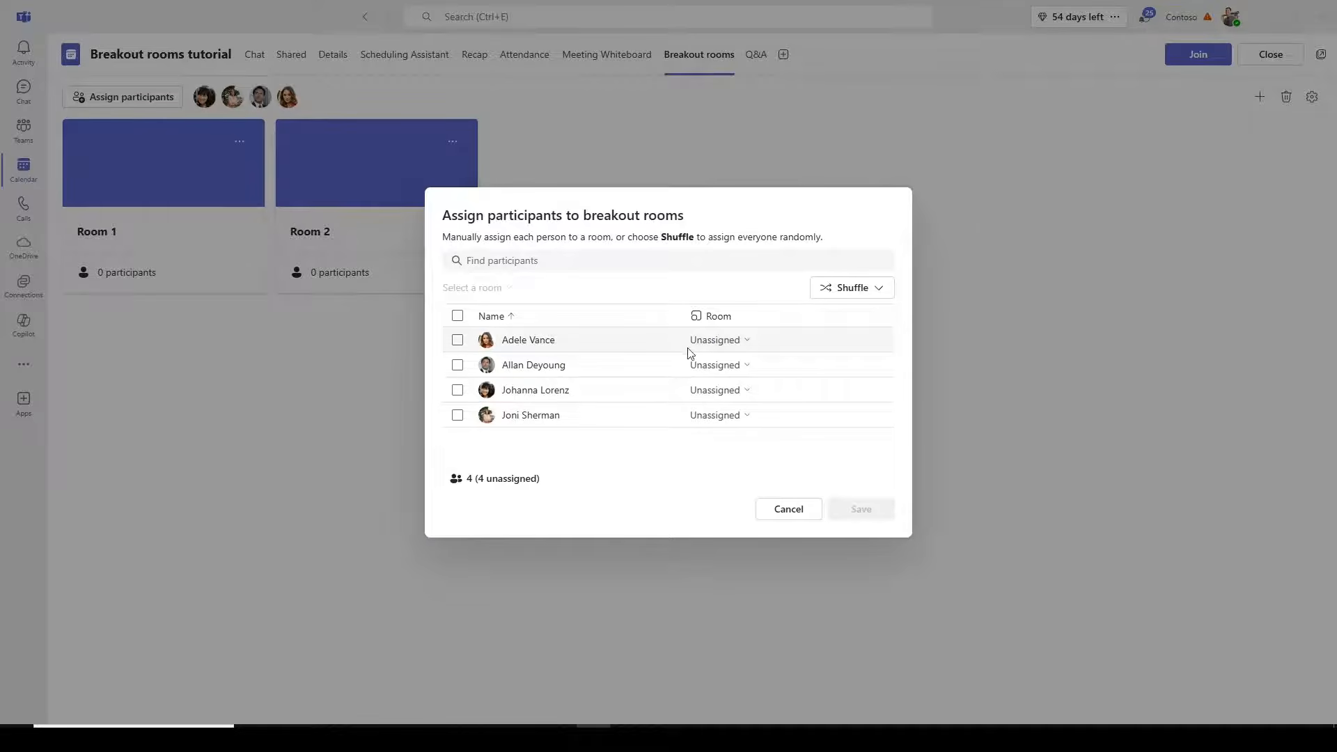
pyautogui.click(730, 341)
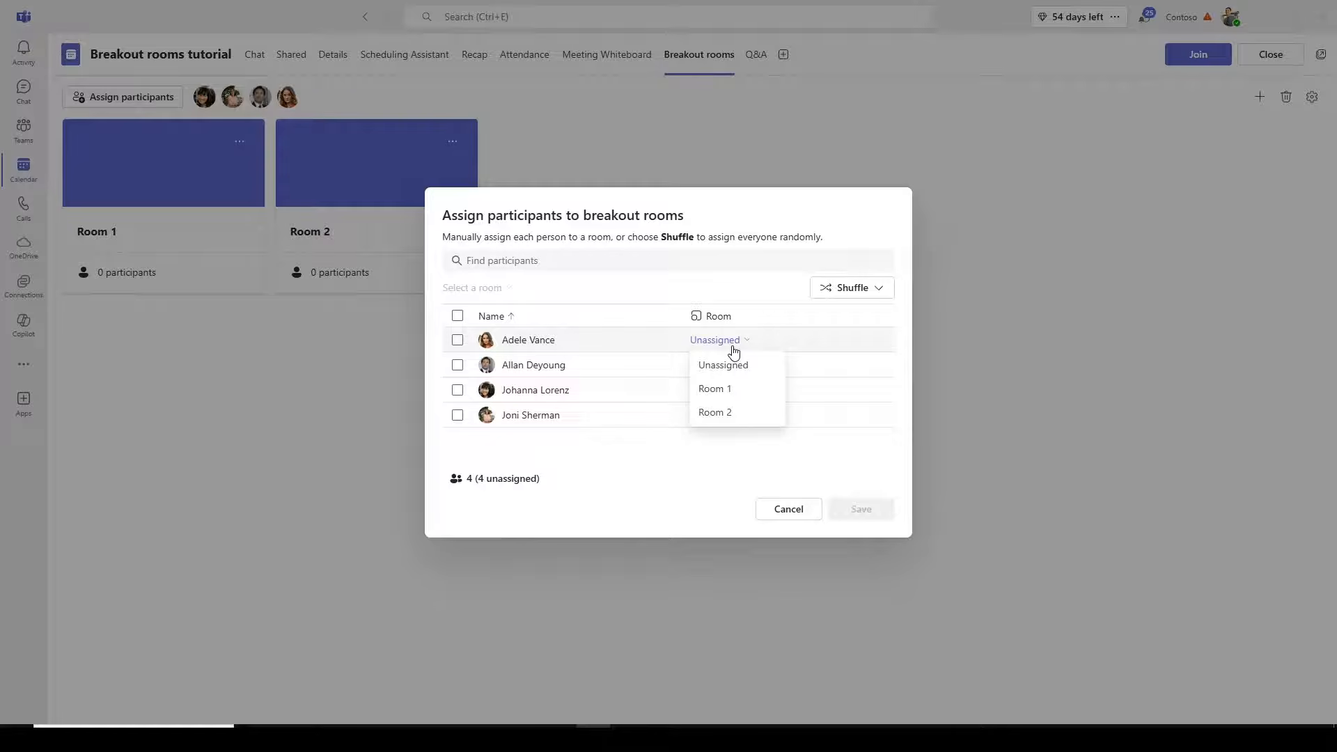
pyautogui.click(733, 389)
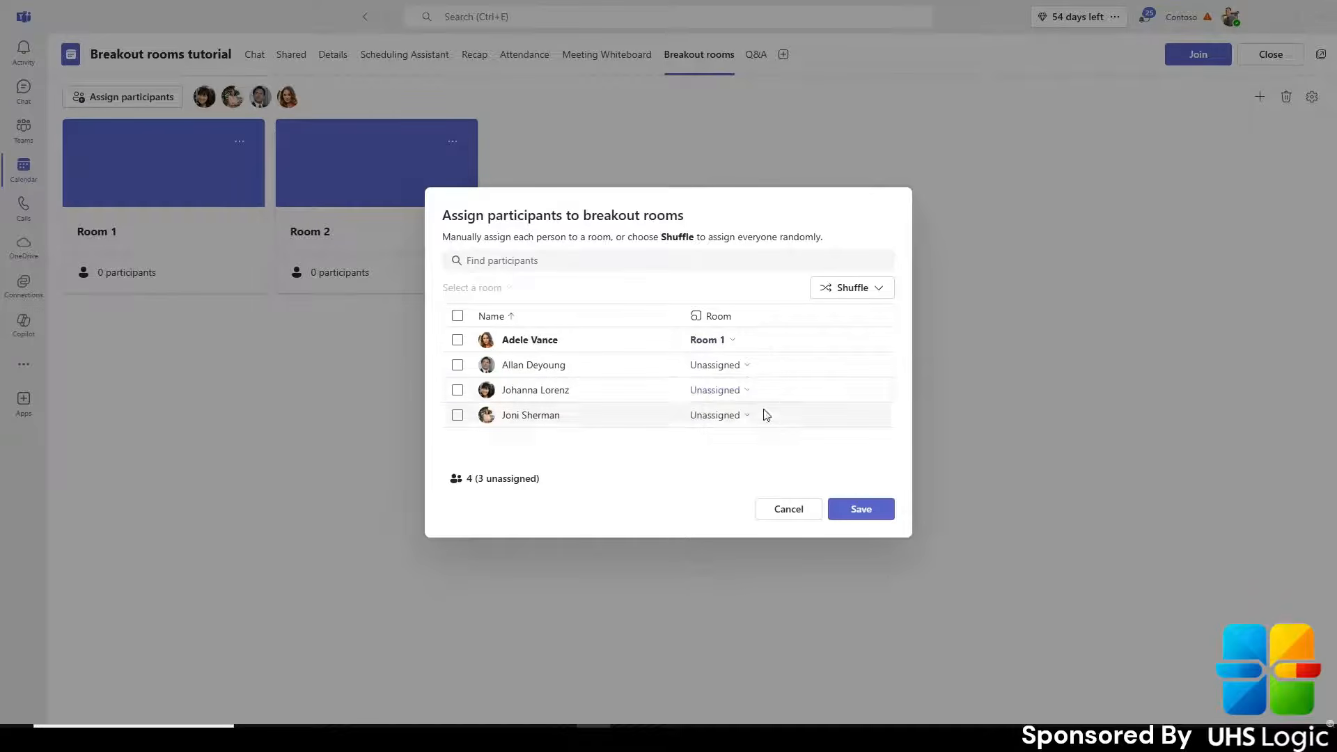
pyautogui.click(731, 365)
pyautogui.click(734, 439)
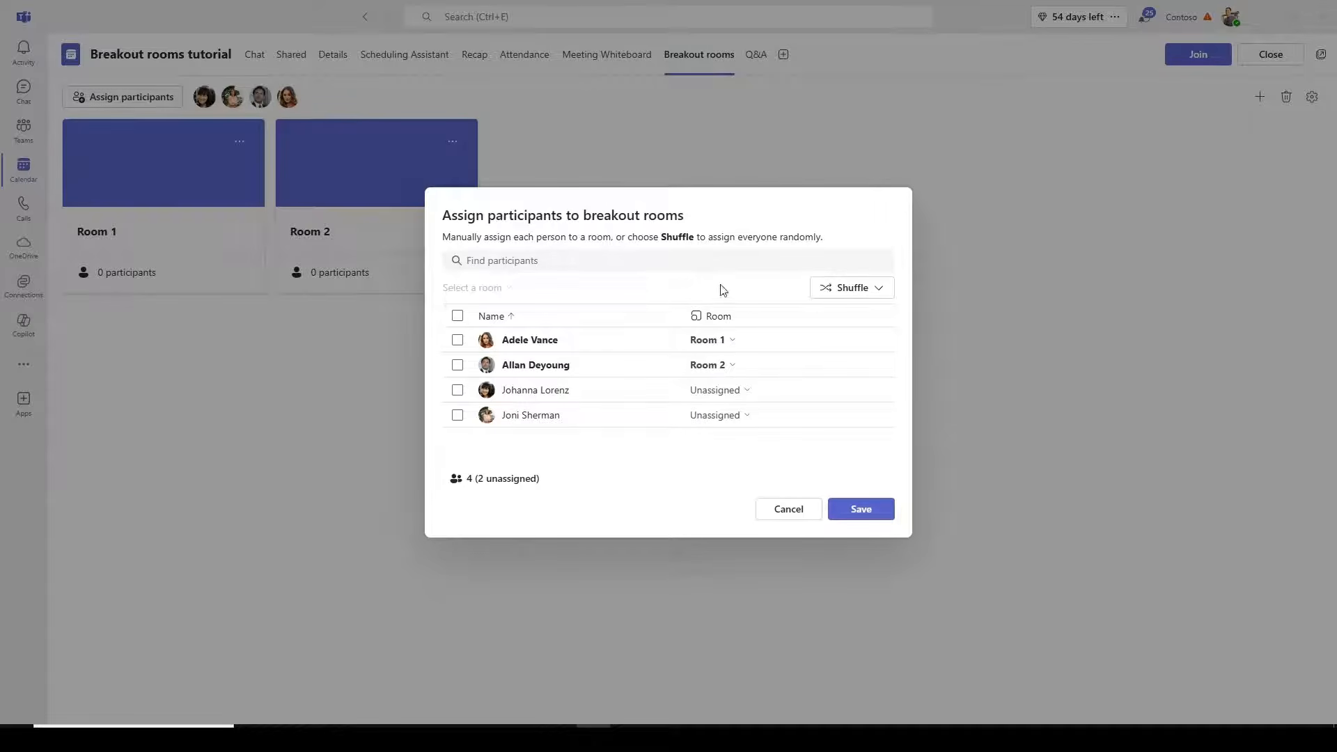
pyautogui.click(848, 299)
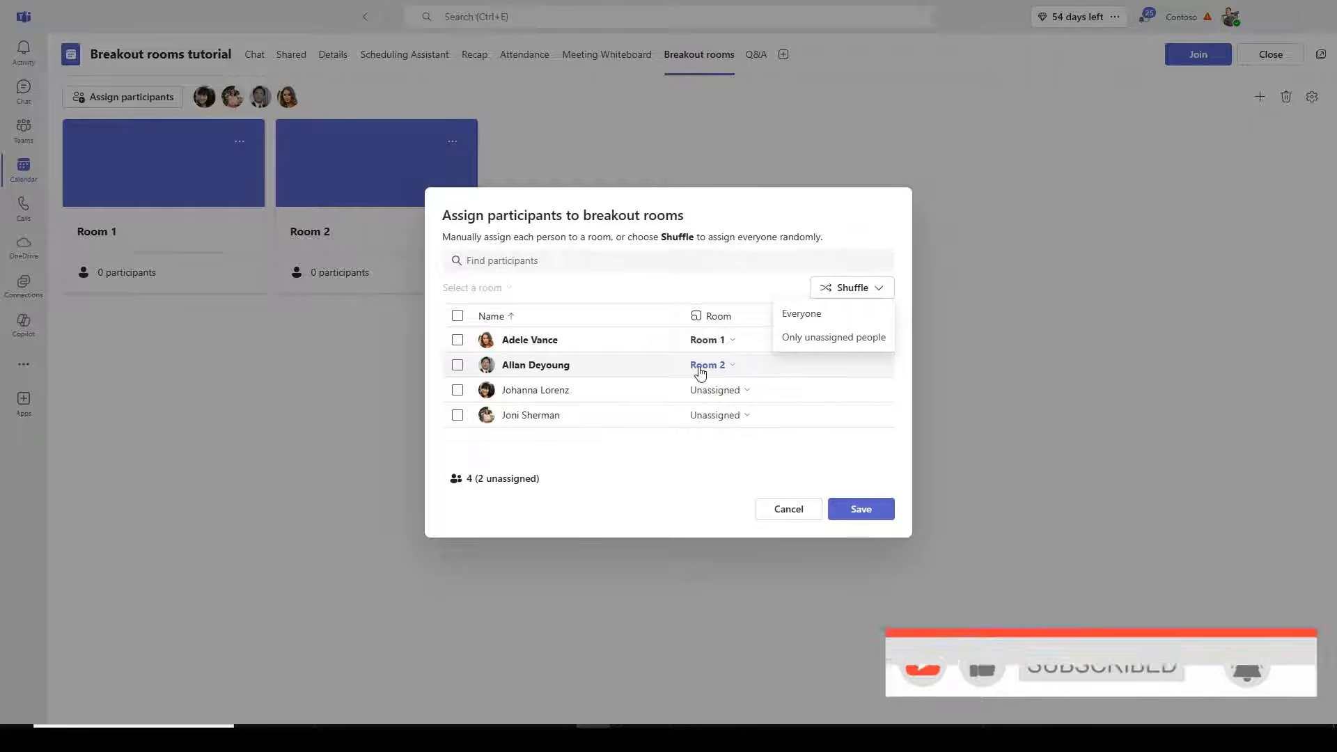
pyautogui.click(828, 341)
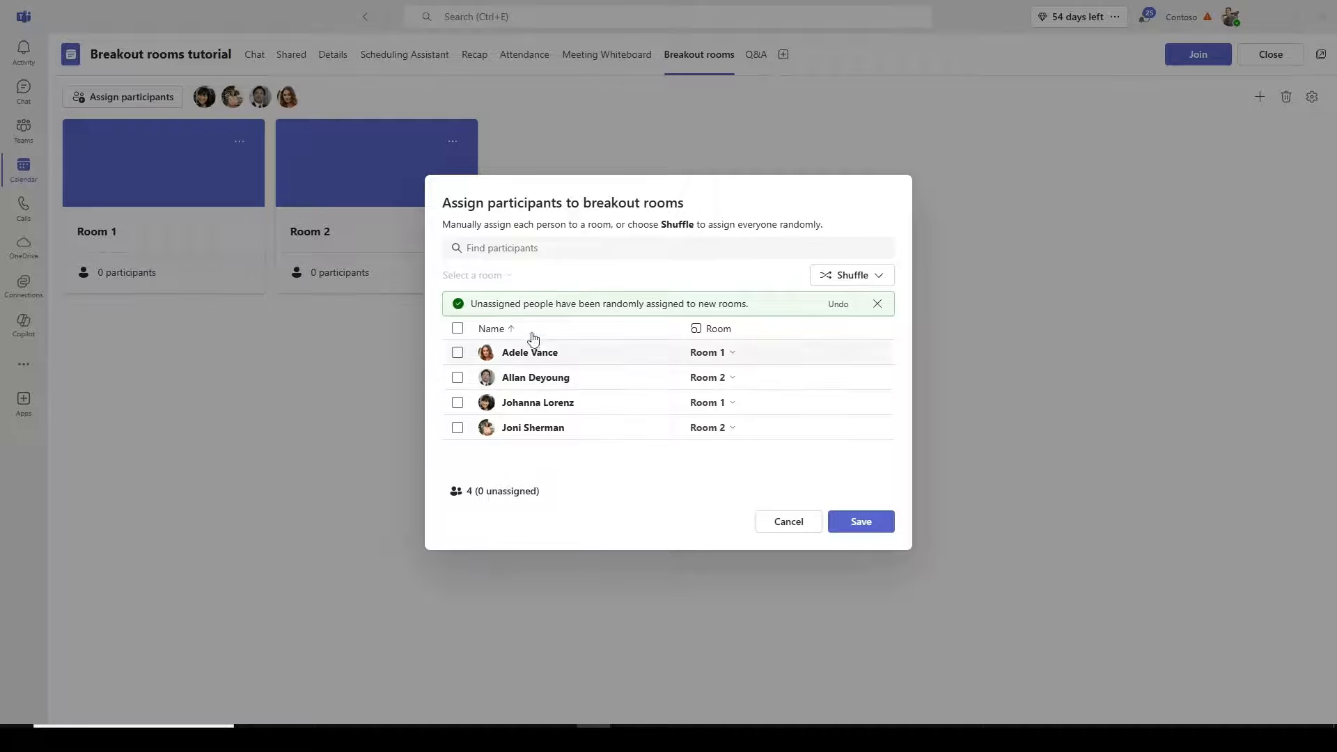
# - Search the participant list for one attendee by first name and save the breakout room assignments
pyautogui.click(531, 248)
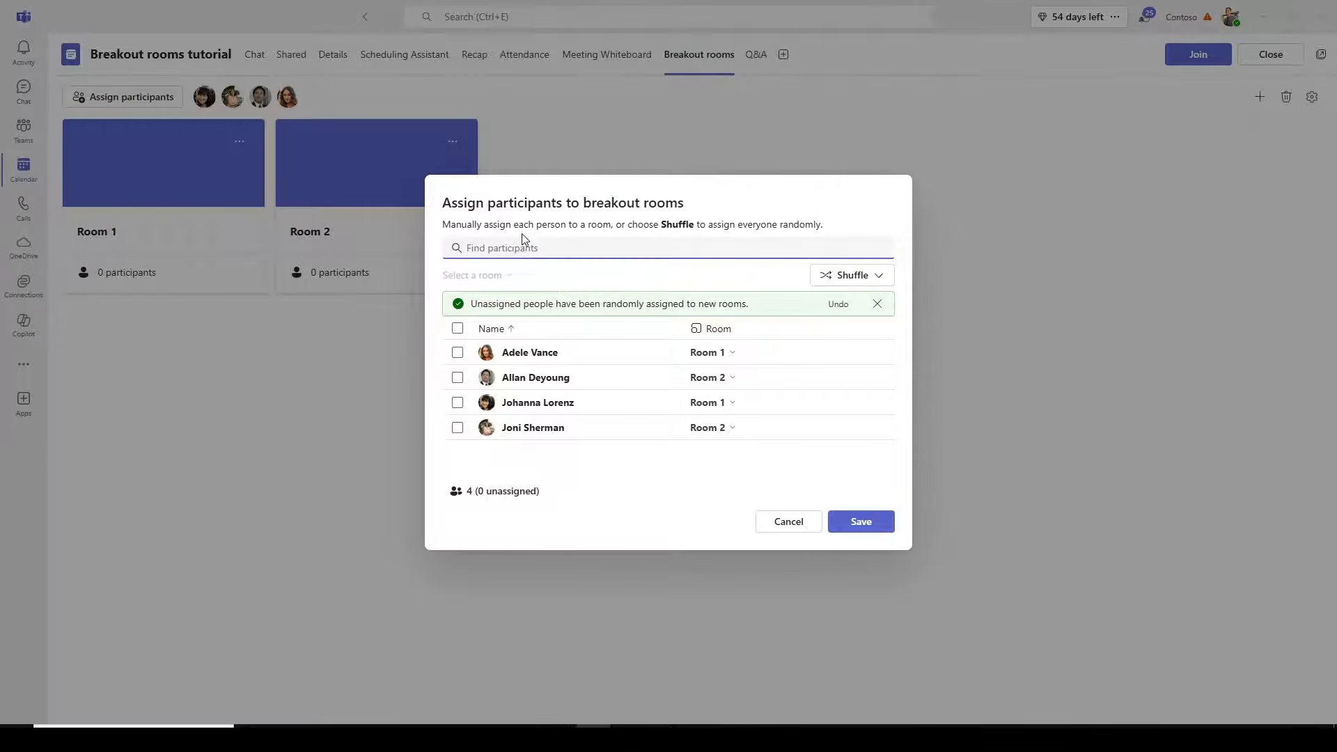
pyautogui.write('qad')
pyautogui.press('BackSpace')
pyautogui.press('BackSpace')
pyautogui.write('ade')
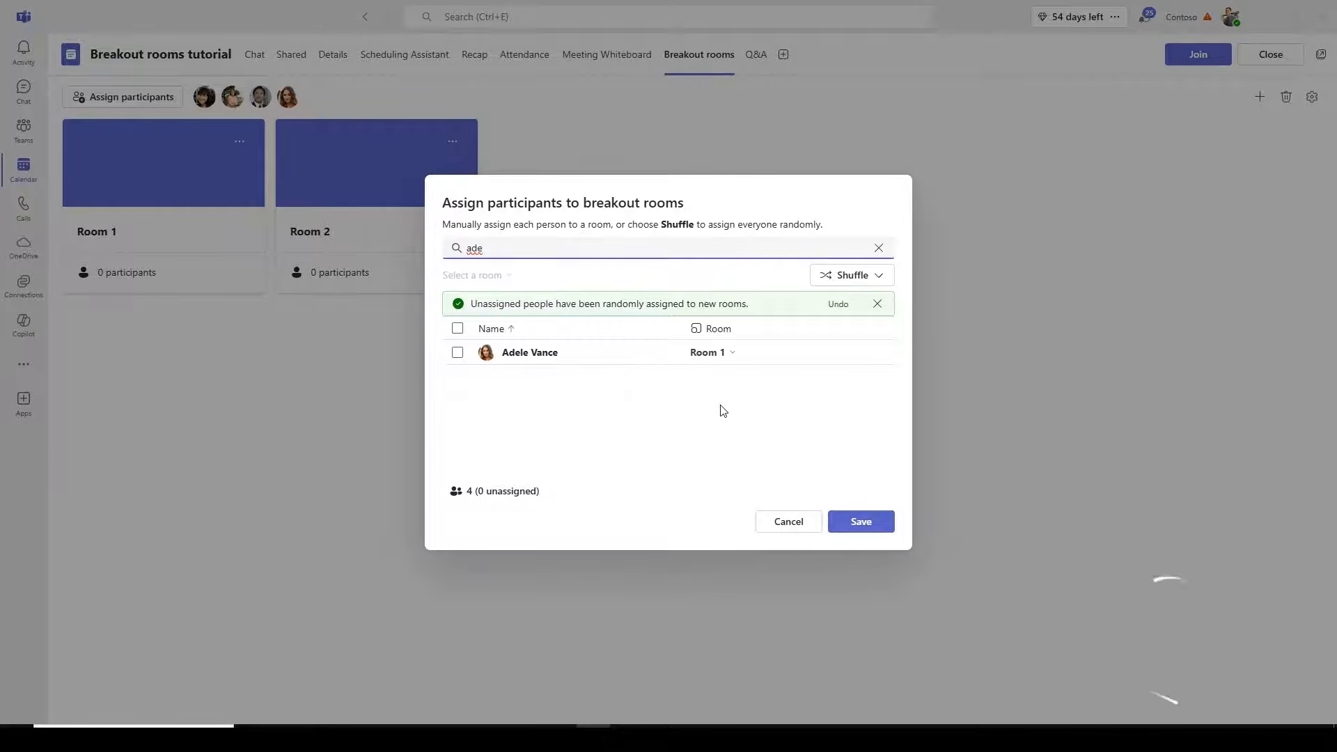
pyautogui.click(773, 432)
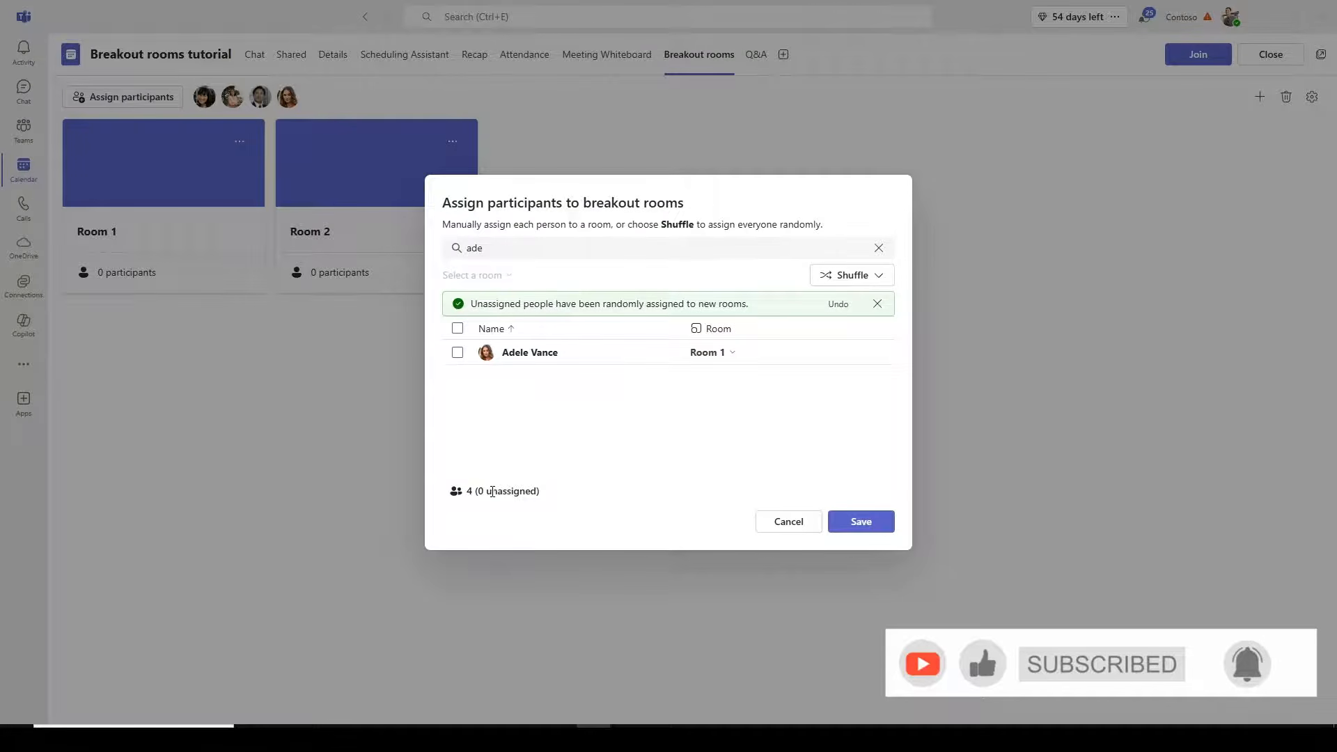
pyautogui.moveTo(495, 492); pyautogui.dragTo(554, 491)
pyautogui.click(553, 491)
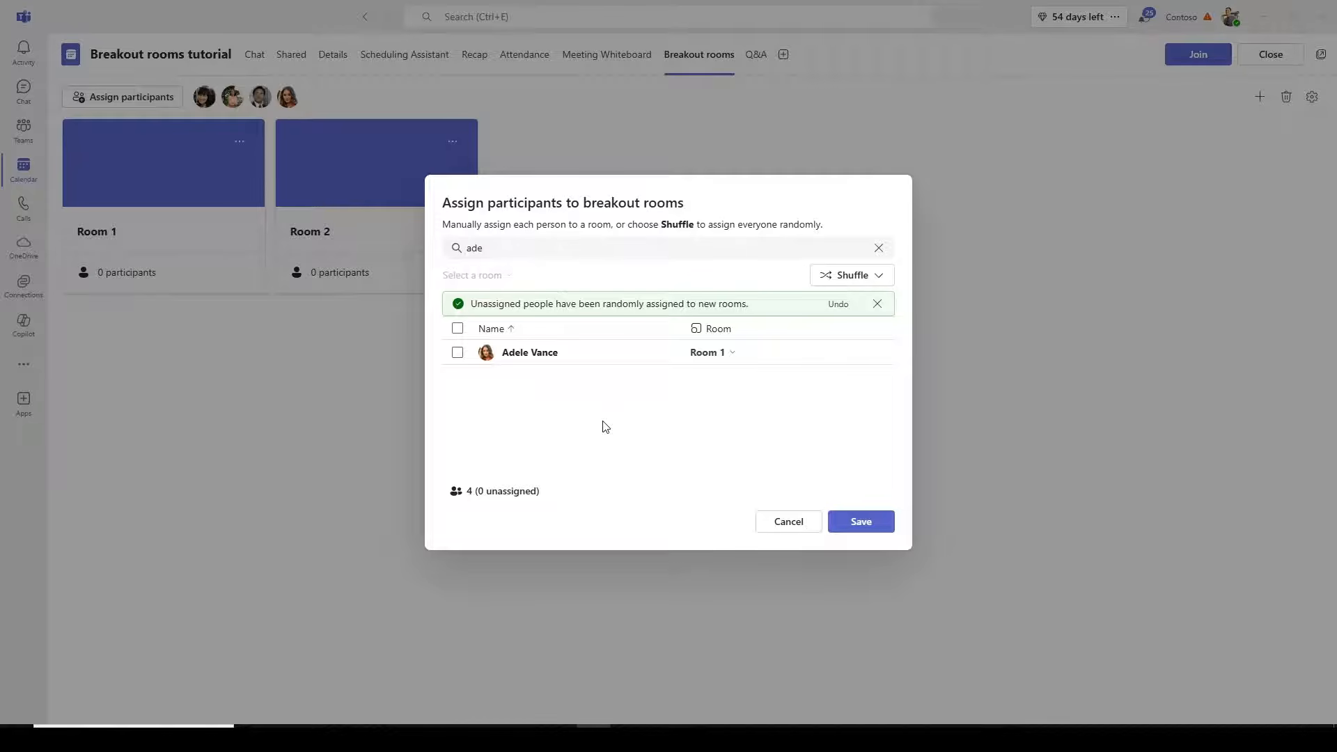
pyautogui.click(883, 523)
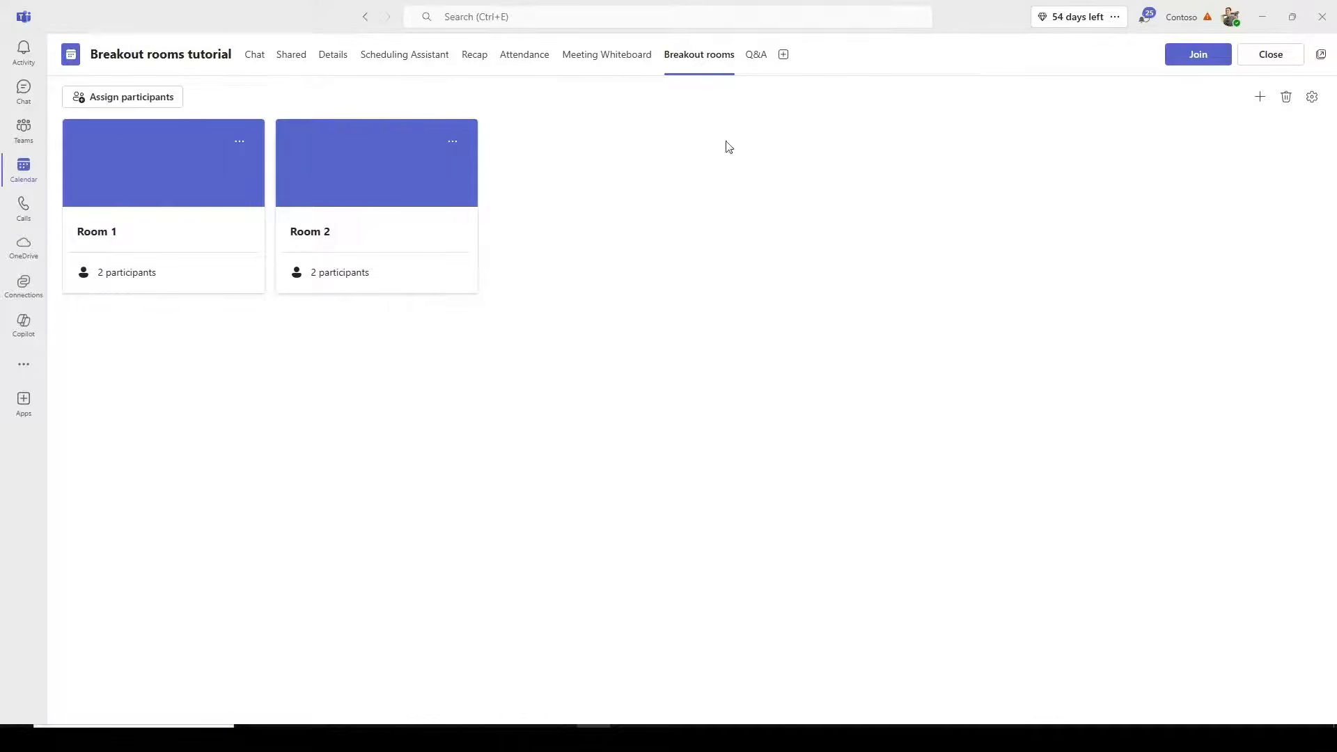
# - Join the "Breakout rooms tutorial" meeting using computer audio with the microphone turned off
pyautogui.click(1201, 61)
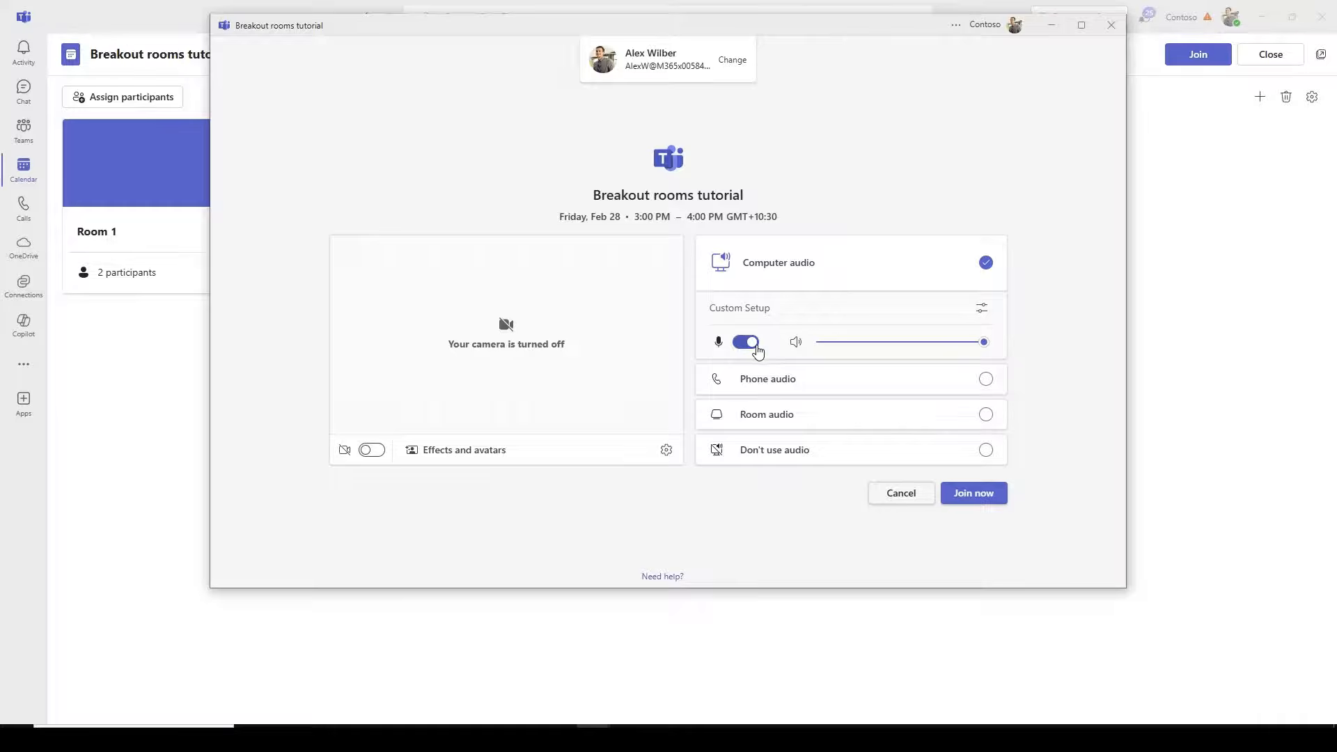
pyautogui.click(756, 344)
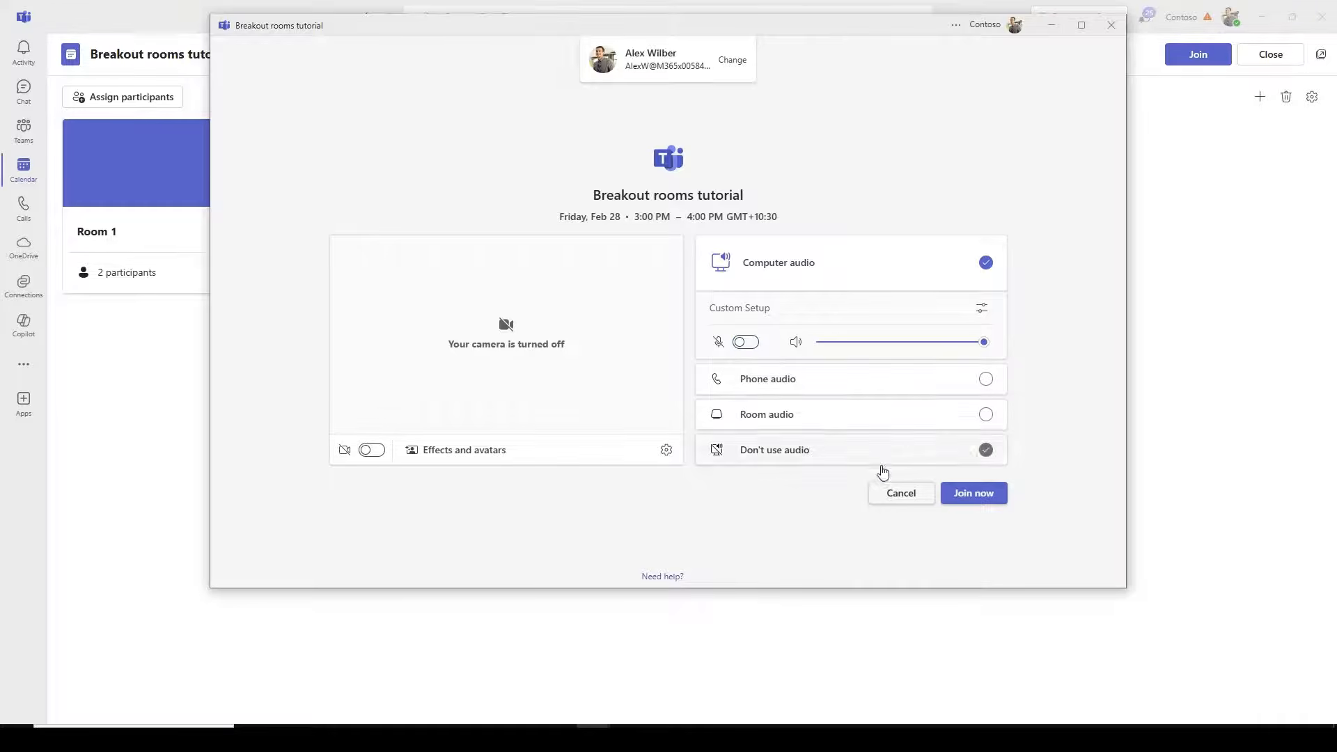
pyautogui.click(969, 493)
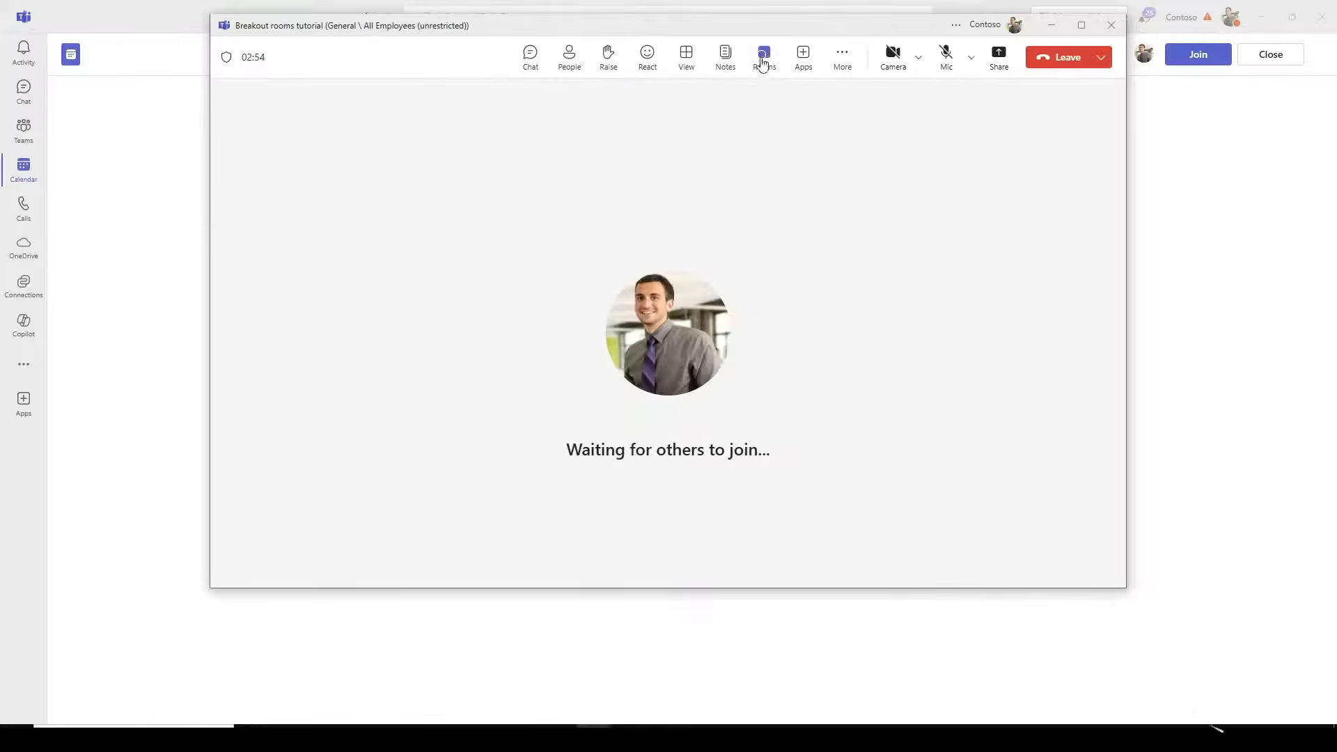
# - Reposition the meeting window and show the meeting's breakout room management
pyautogui.moveTo(757, 33); pyautogui.dragTo(672, 49)
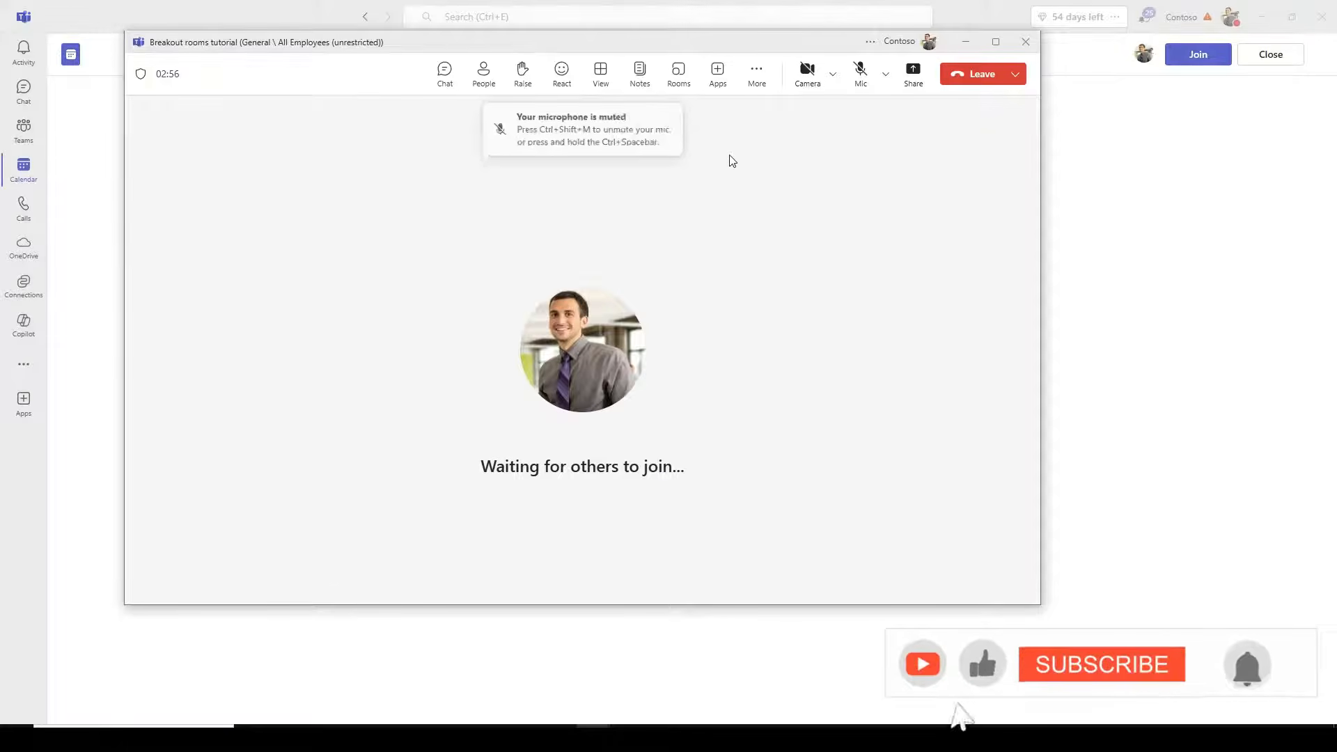
pyautogui.click(680, 78)
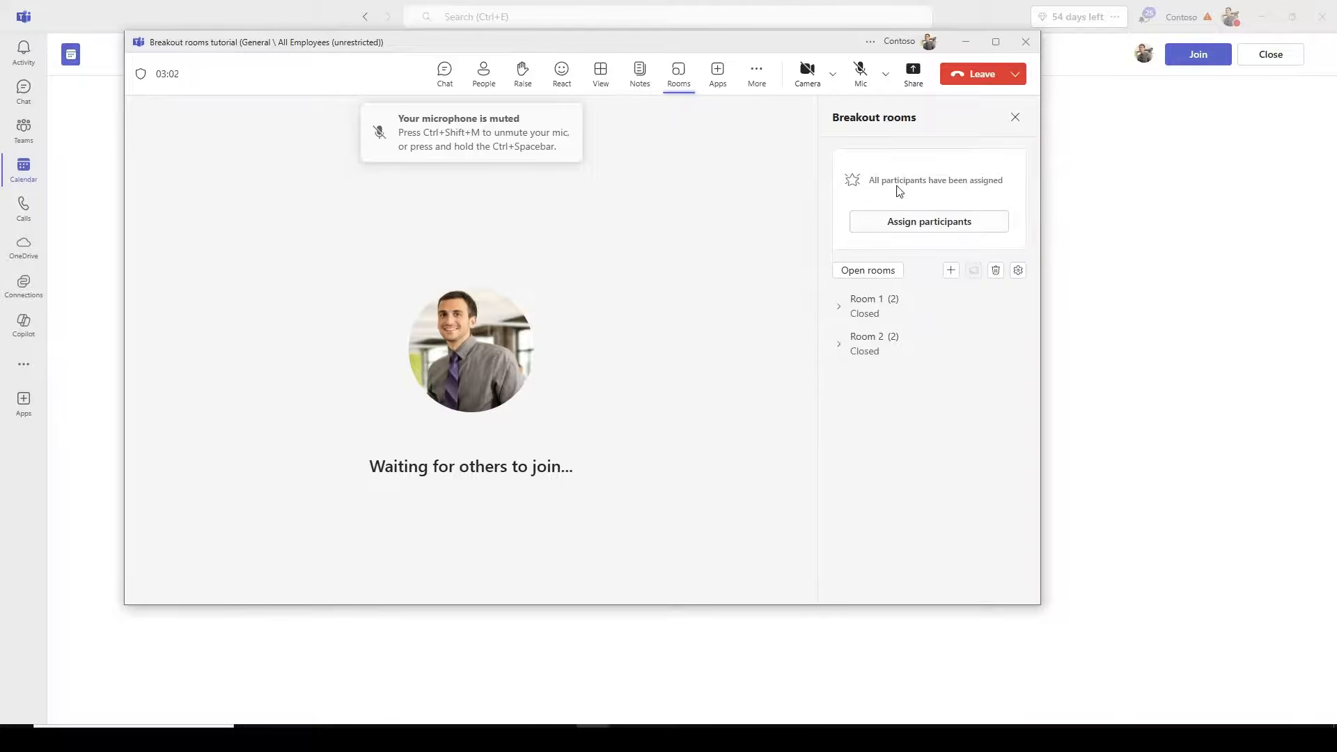
pyautogui.moveTo(899, 181); pyautogui.dragTo(1006, 183)
pyautogui.click(971, 197)
# - Try shuffling everyone randomly across the breakout rooms twice, and discard the new assignments
pyautogui.click(964, 220)
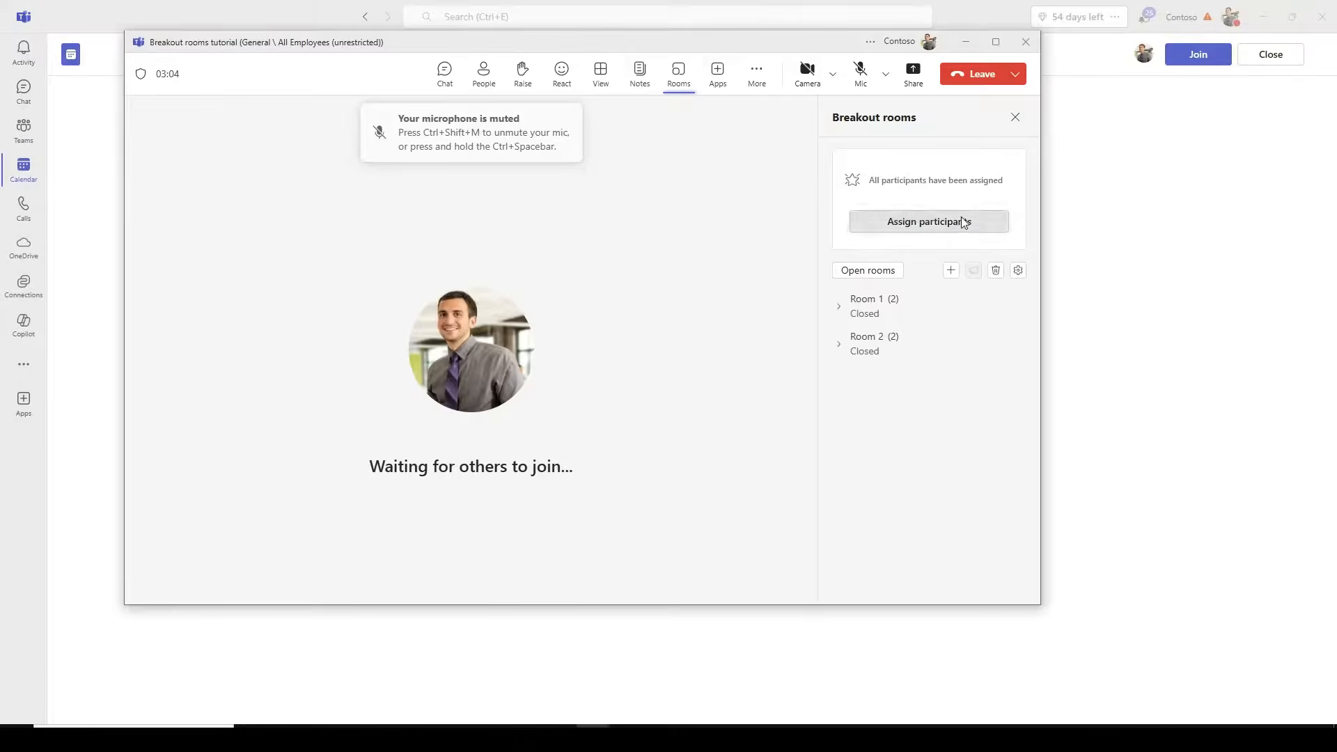
pyautogui.click(766, 243)
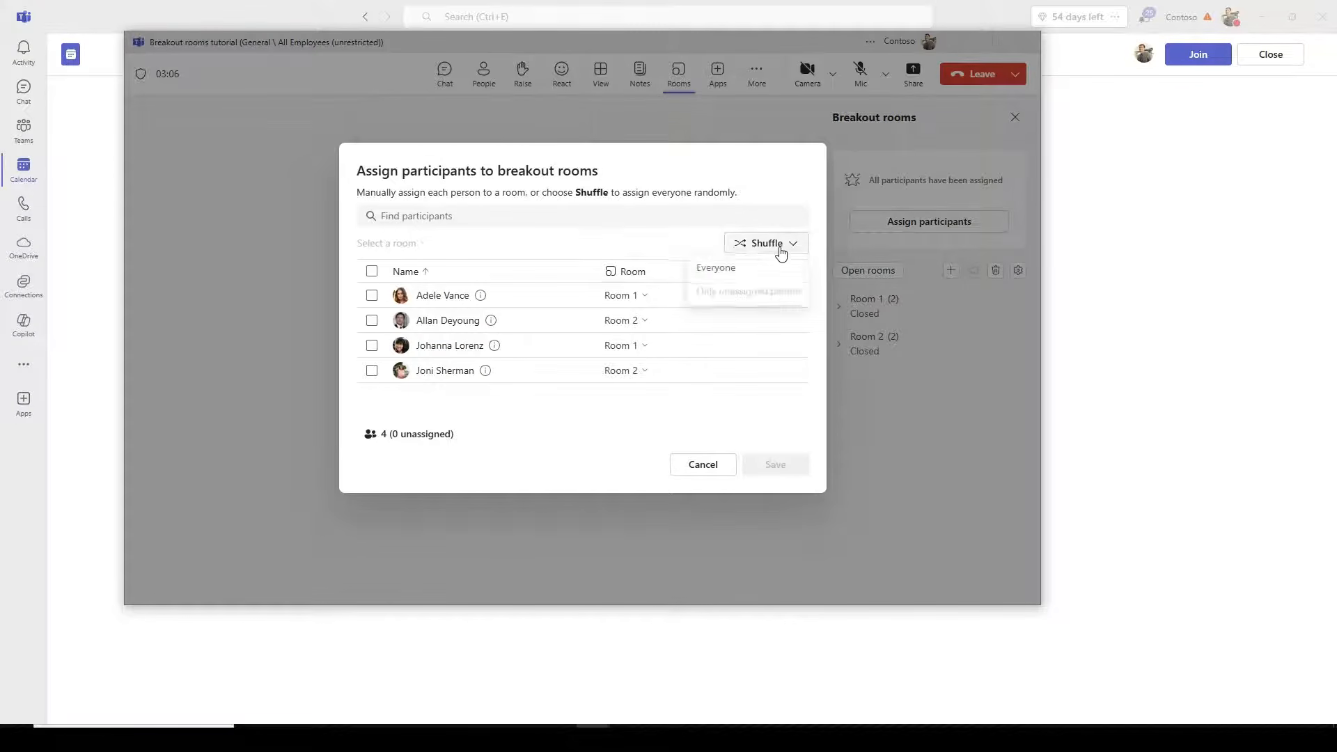
pyautogui.click(737, 275)
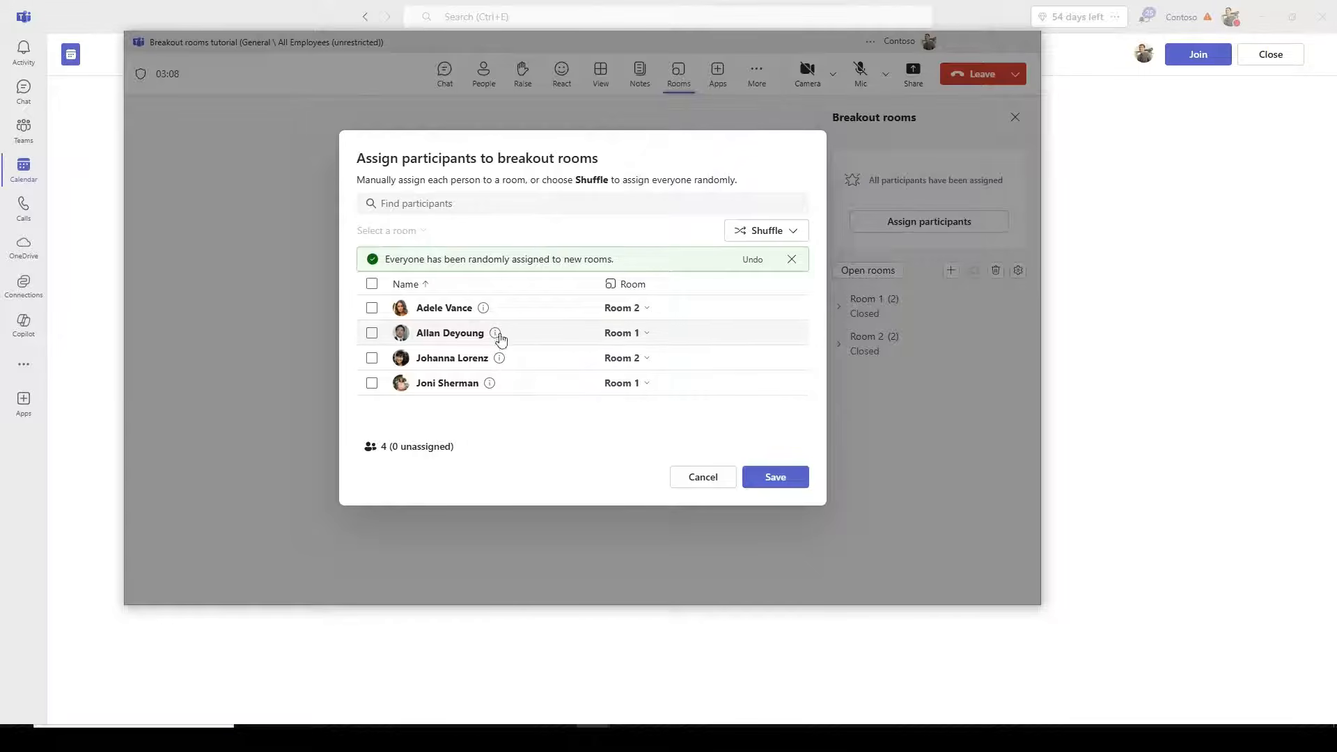
pyautogui.click(749, 235)
pyautogui.click(734, 257)
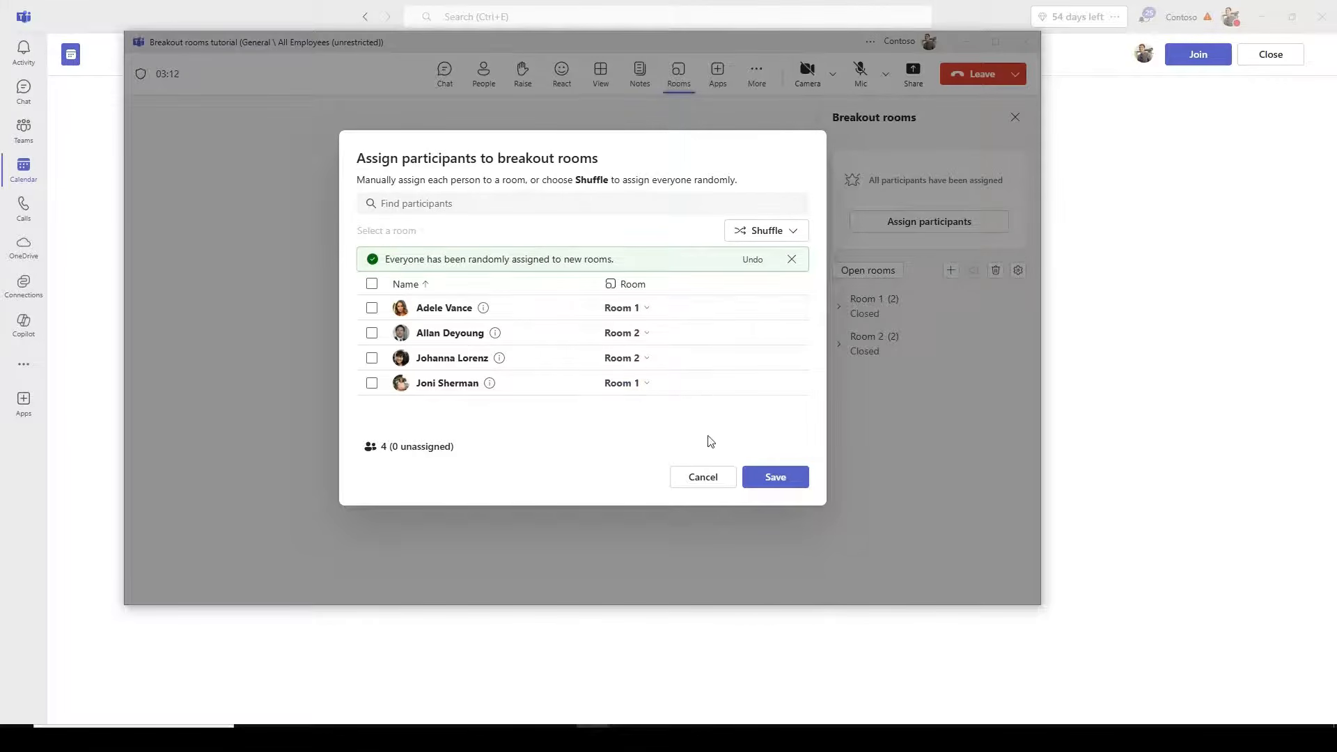
pyautogui.click(715, 473)
pyautogui.click(691, 343)
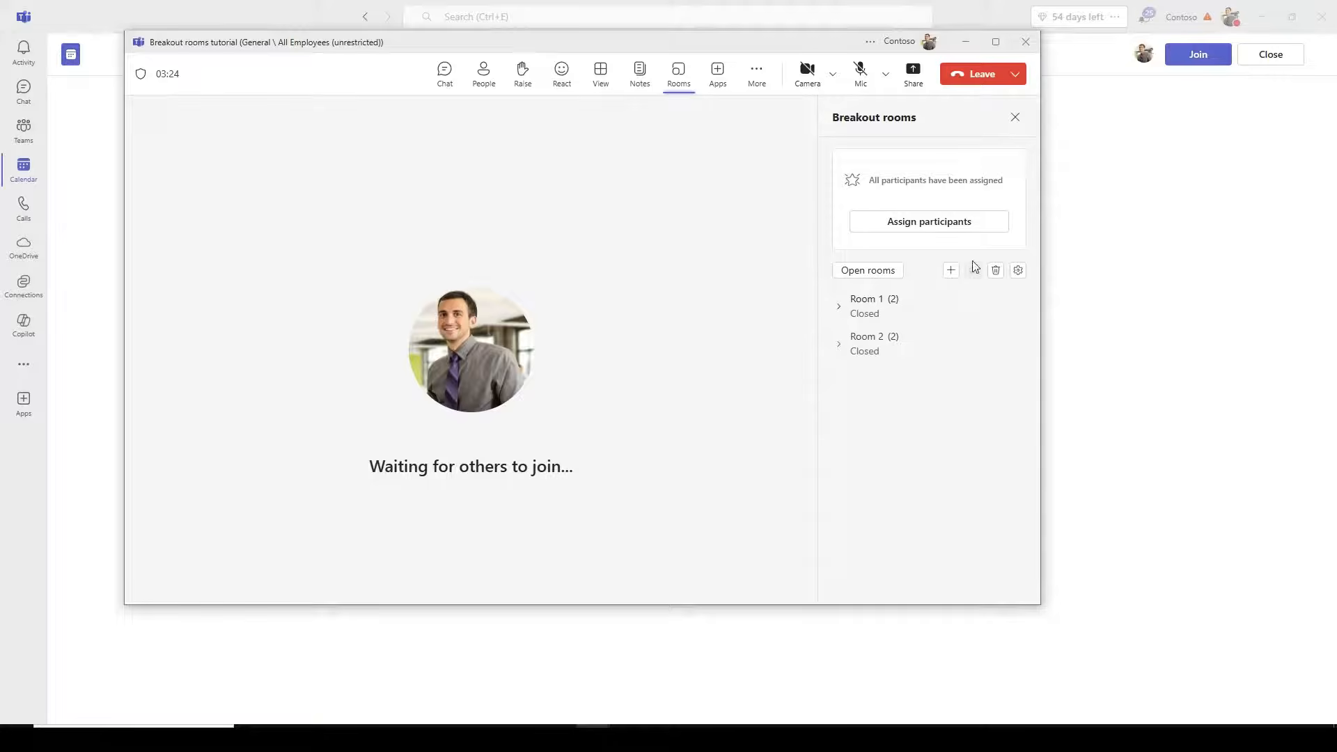
# - Add a third breakout room to the meeting
pyautogui.moveTo(947, 175); pyautogui.dragTo(984, 181)
pyautogui.click(966, 184)
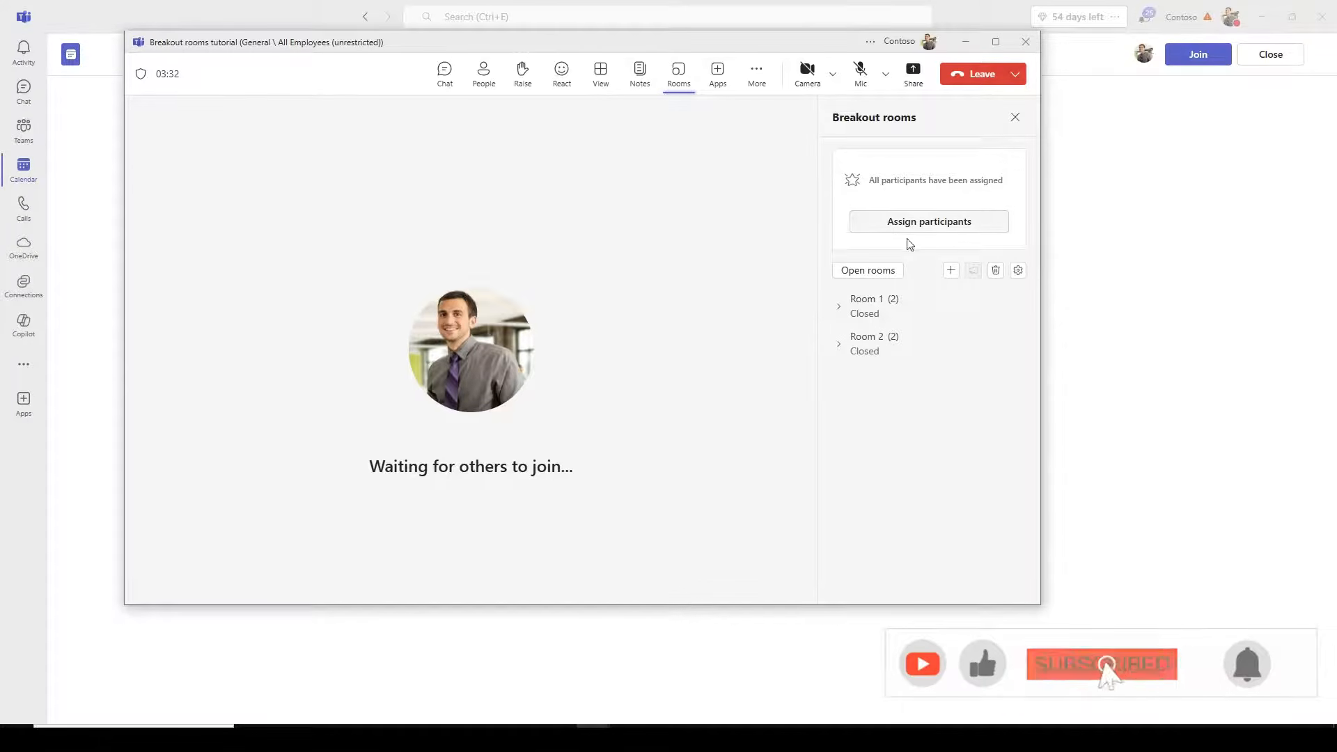
pyautogui.click(951, 272)
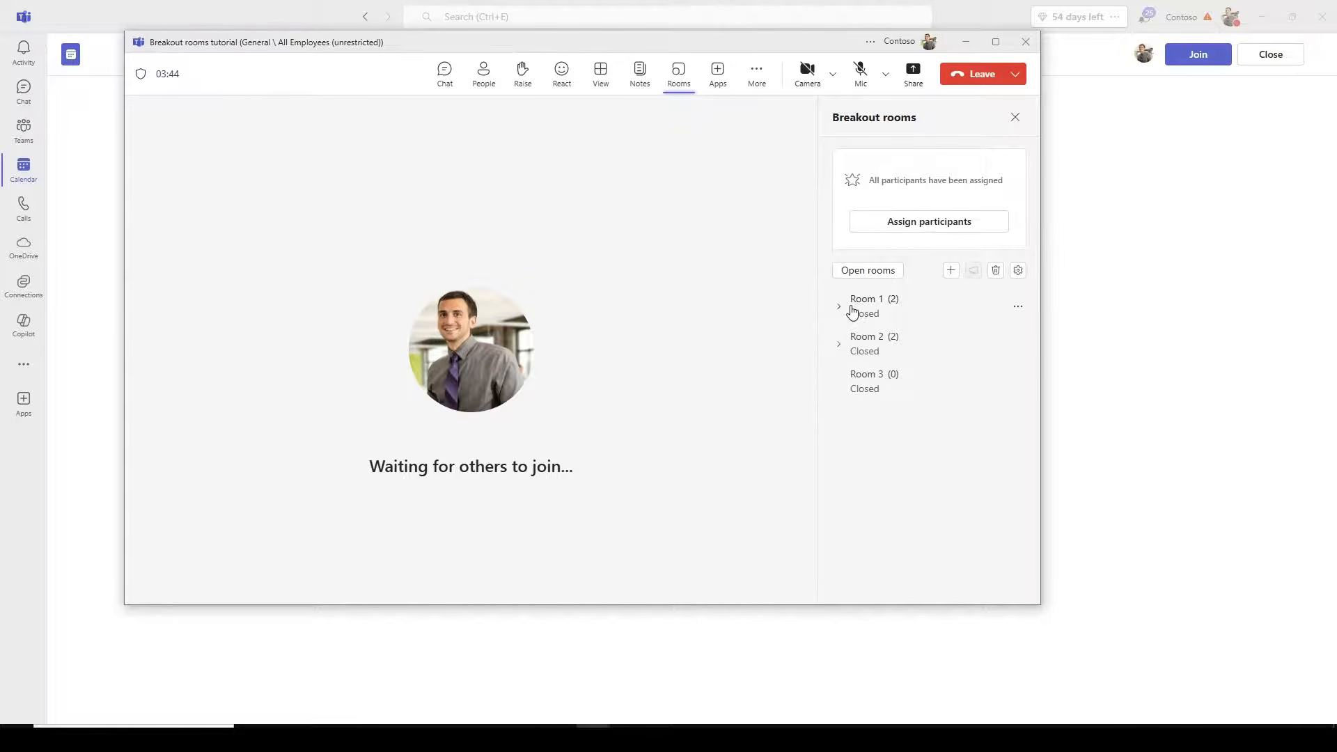
# - Open breakout Room 1 on its own, and close it again
pyautogui.click(1017, 308)
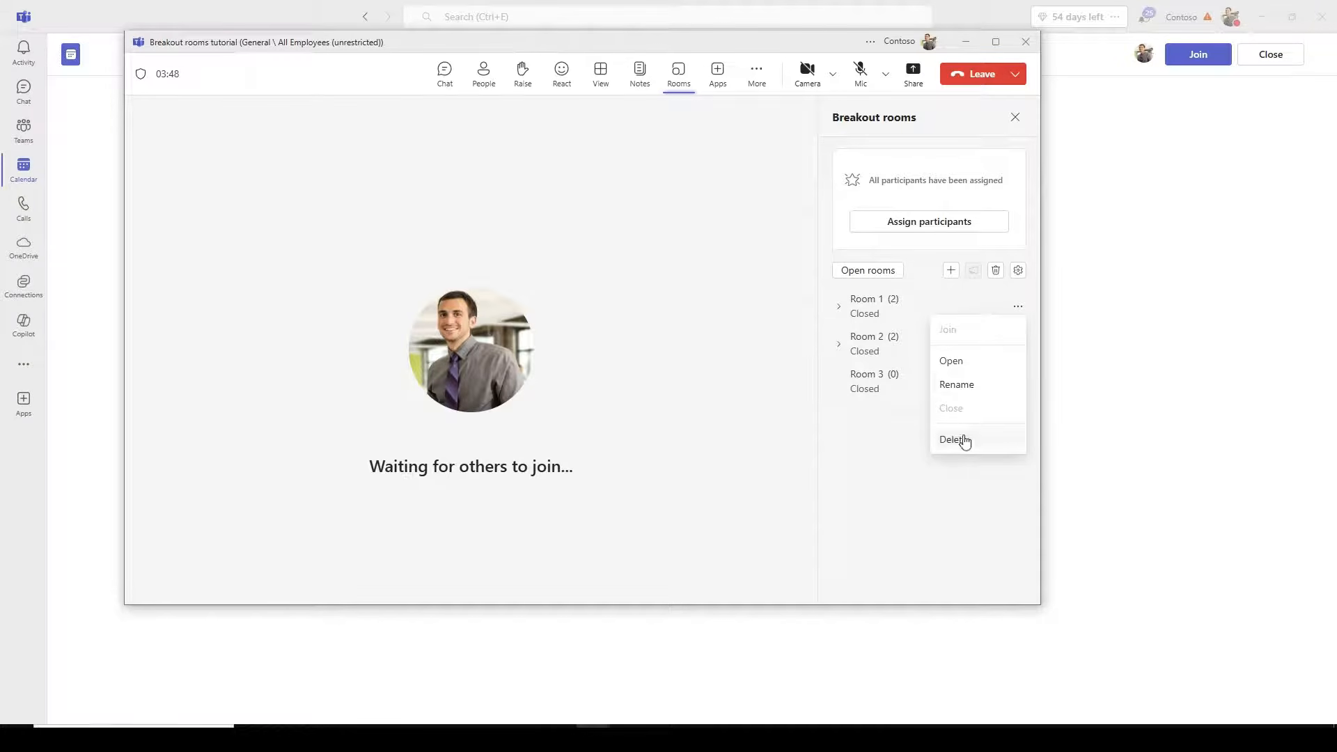
pyautogui.click(956, 369)
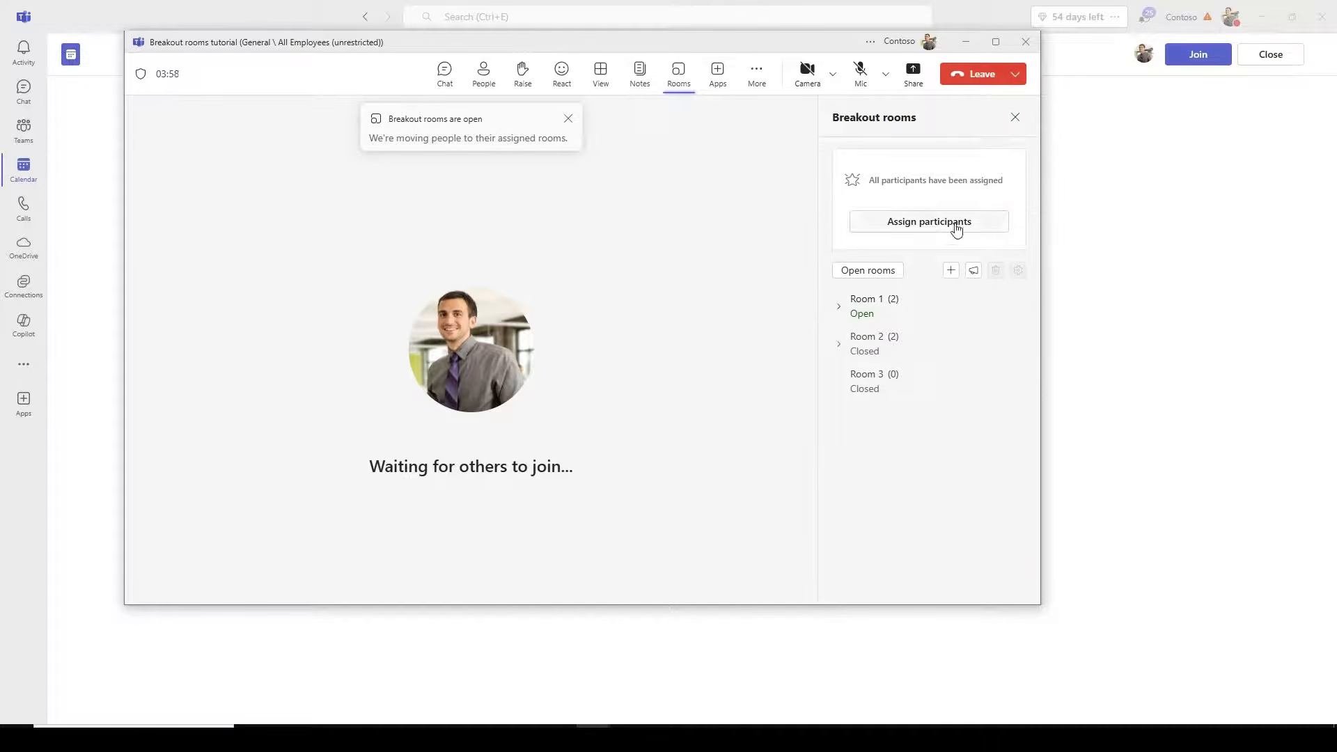
pyautogui.click(1018, 306)
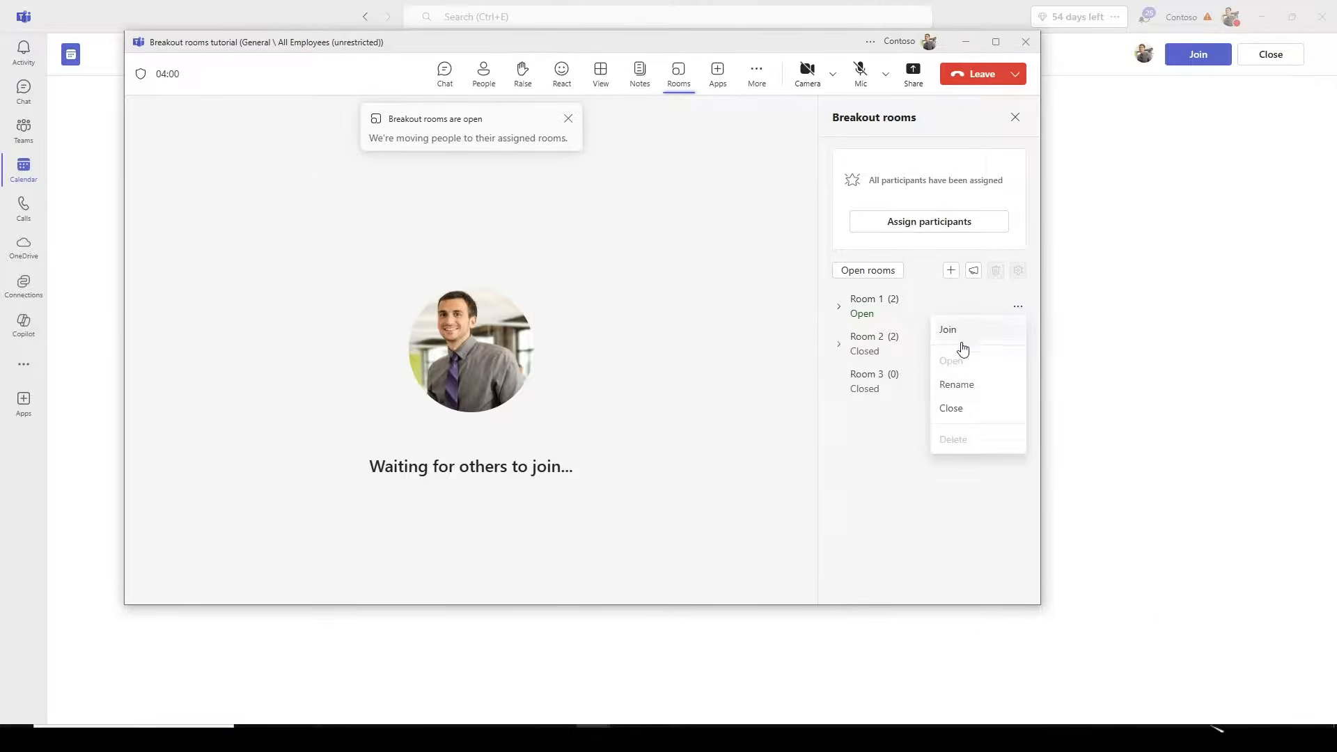
pyautogui.click(964, 406)
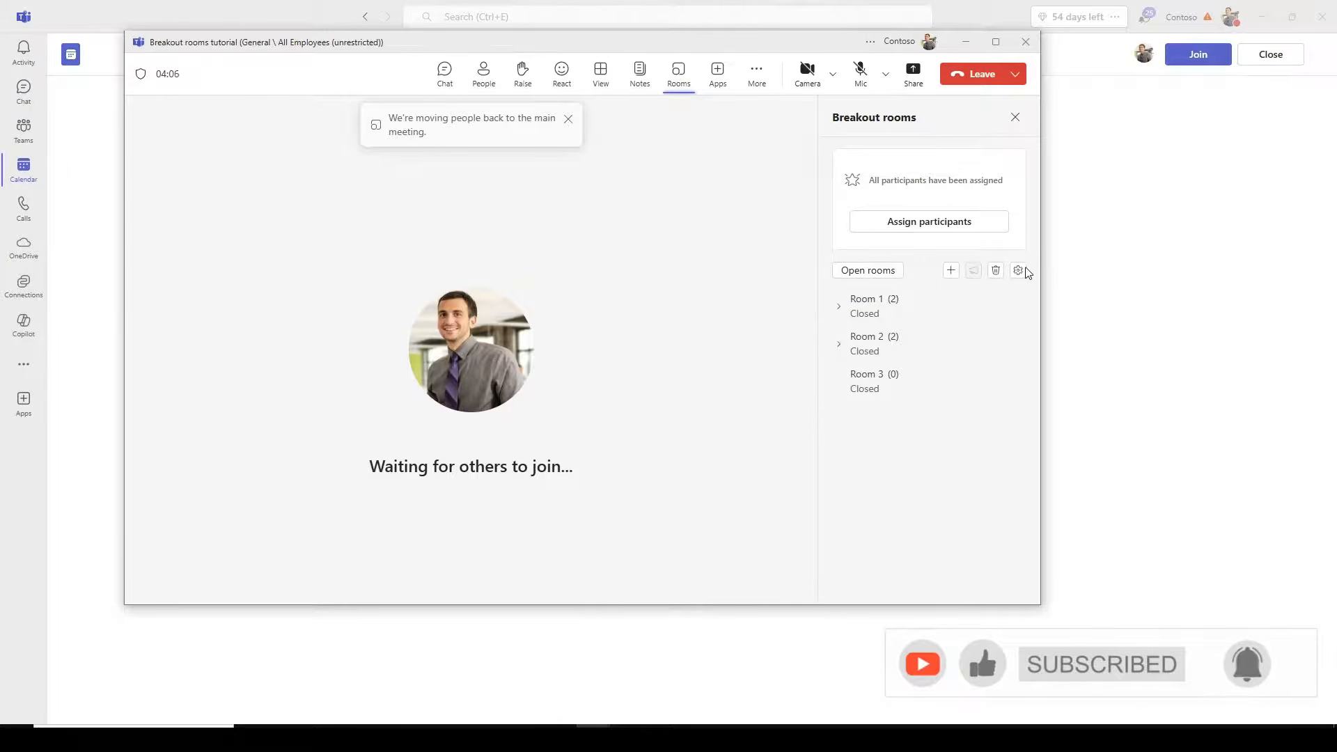
# - Turn on a time limit of 0 hours and 15 minutes in the breakout room settings
pyautogui.click(1017, 272)
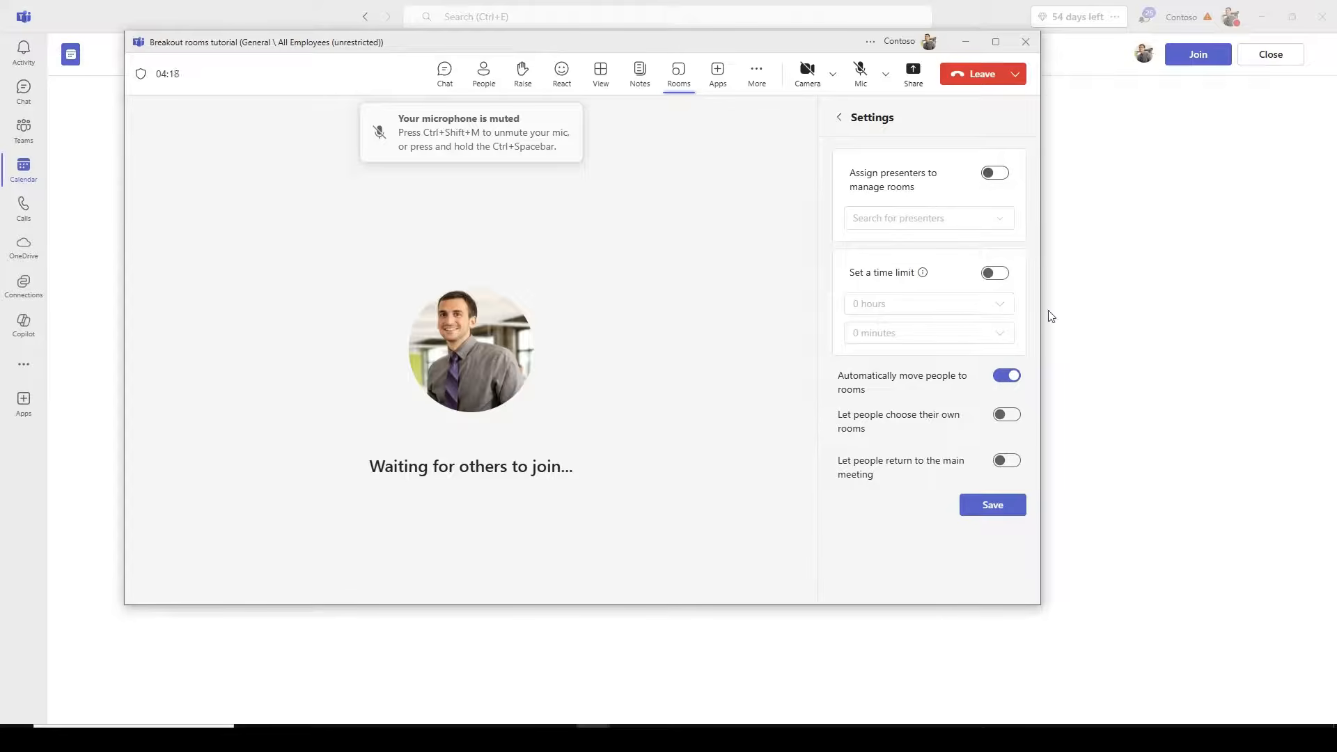
pyautogui.click(994, 272)
pyautogui.click(958, 344)
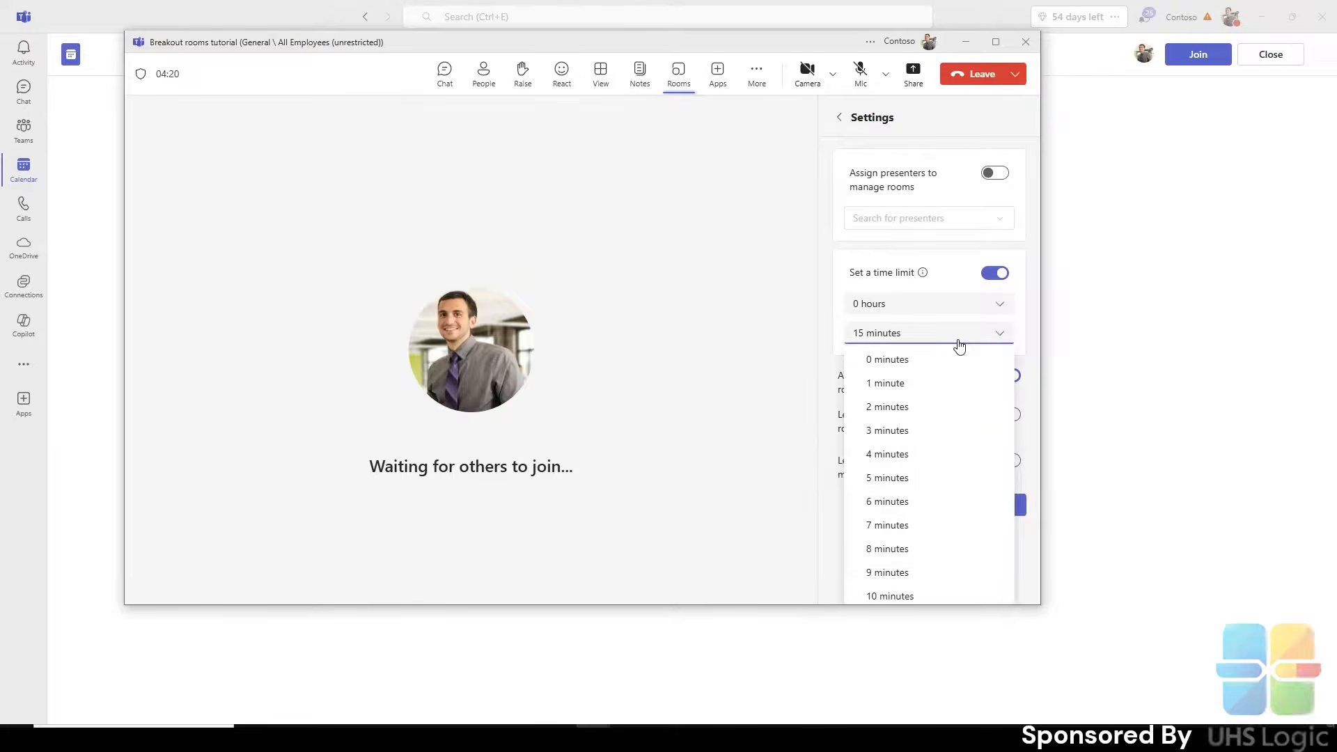
pyautogui.click(908, 263)
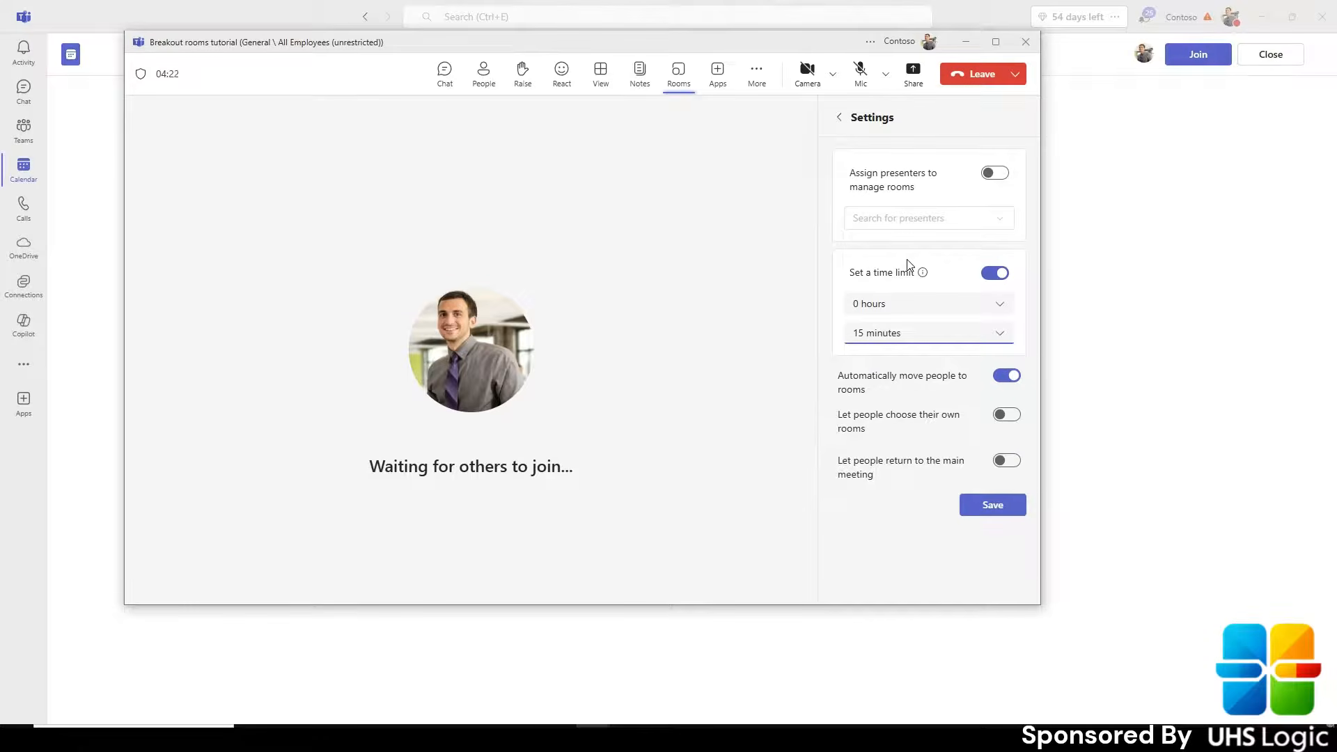
pyautogui.click(945, 299)
pyautogui.click(945, 302)
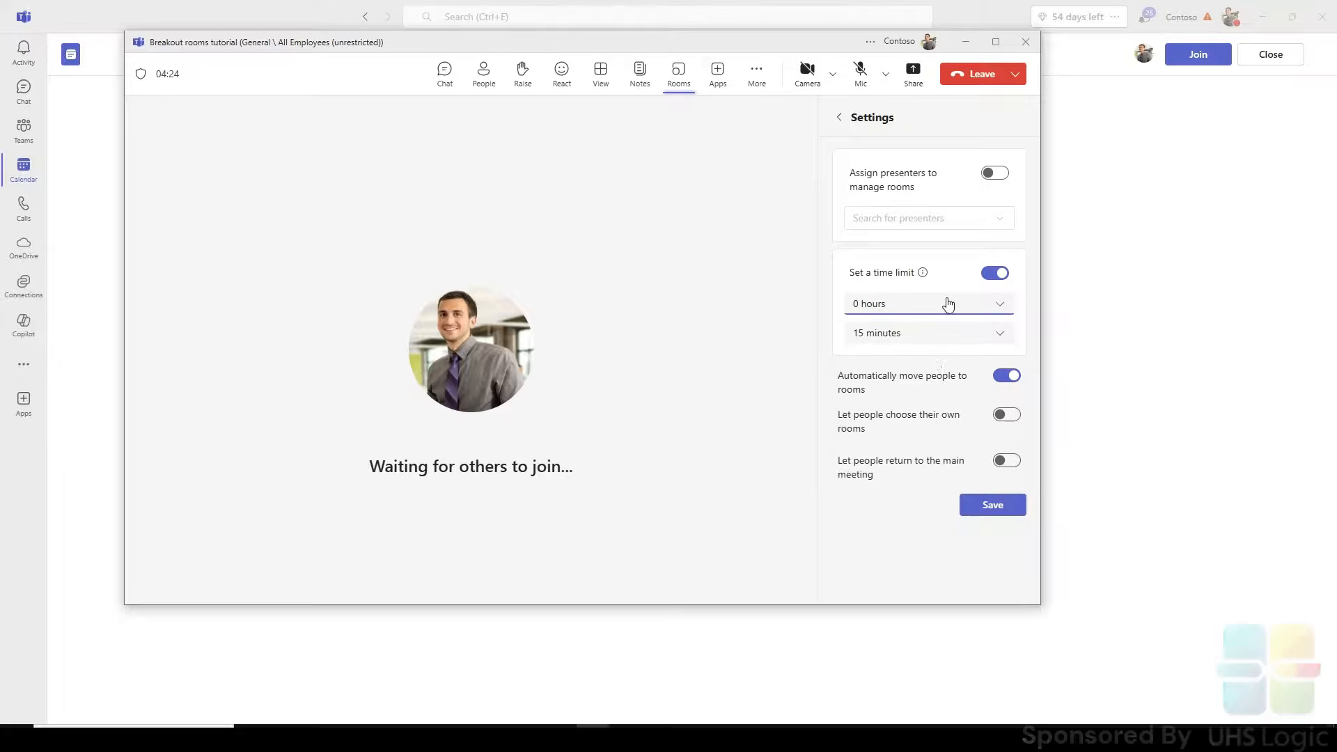
pyautogui.click(943, 337)
pyautogui.click(944, 338)
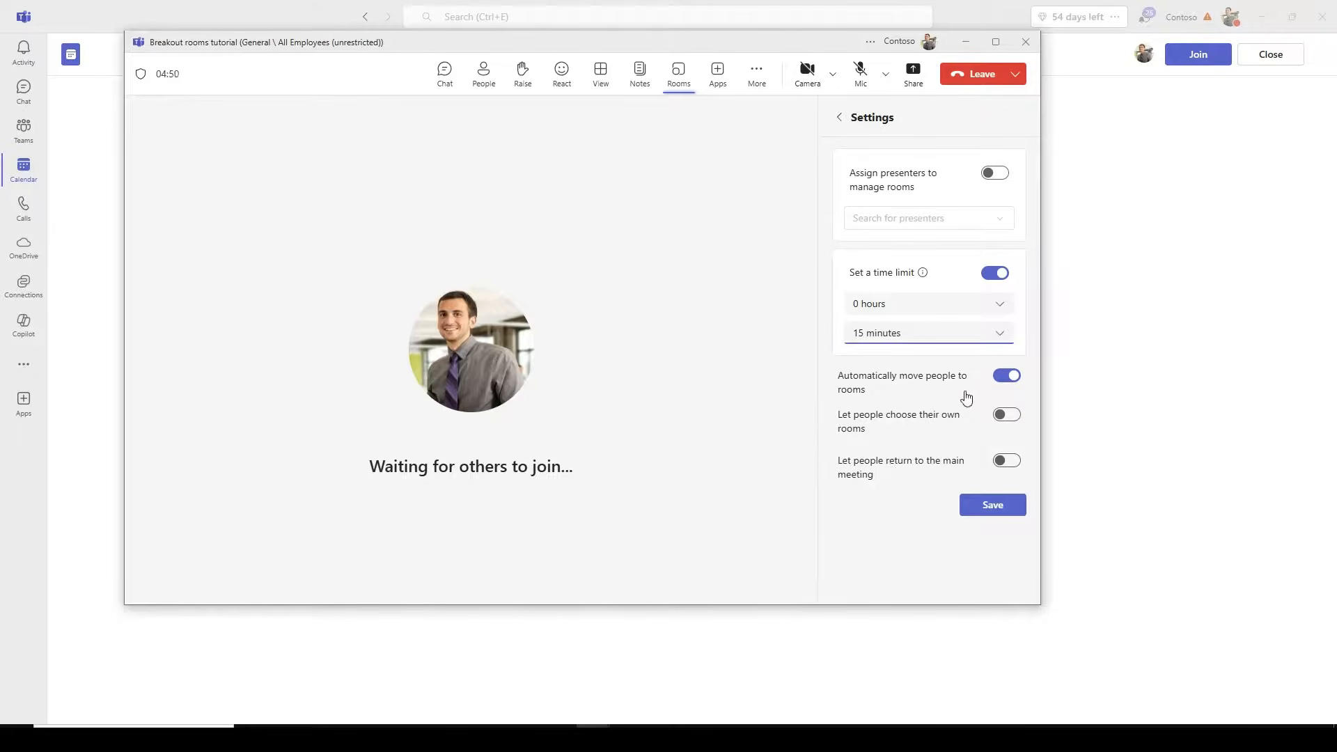
# - Allow people to choose their own rooms, save the breakout room settings, and return to the room list
pyautogui.click(1006, 415)
pyautogui.click(1007, 461)
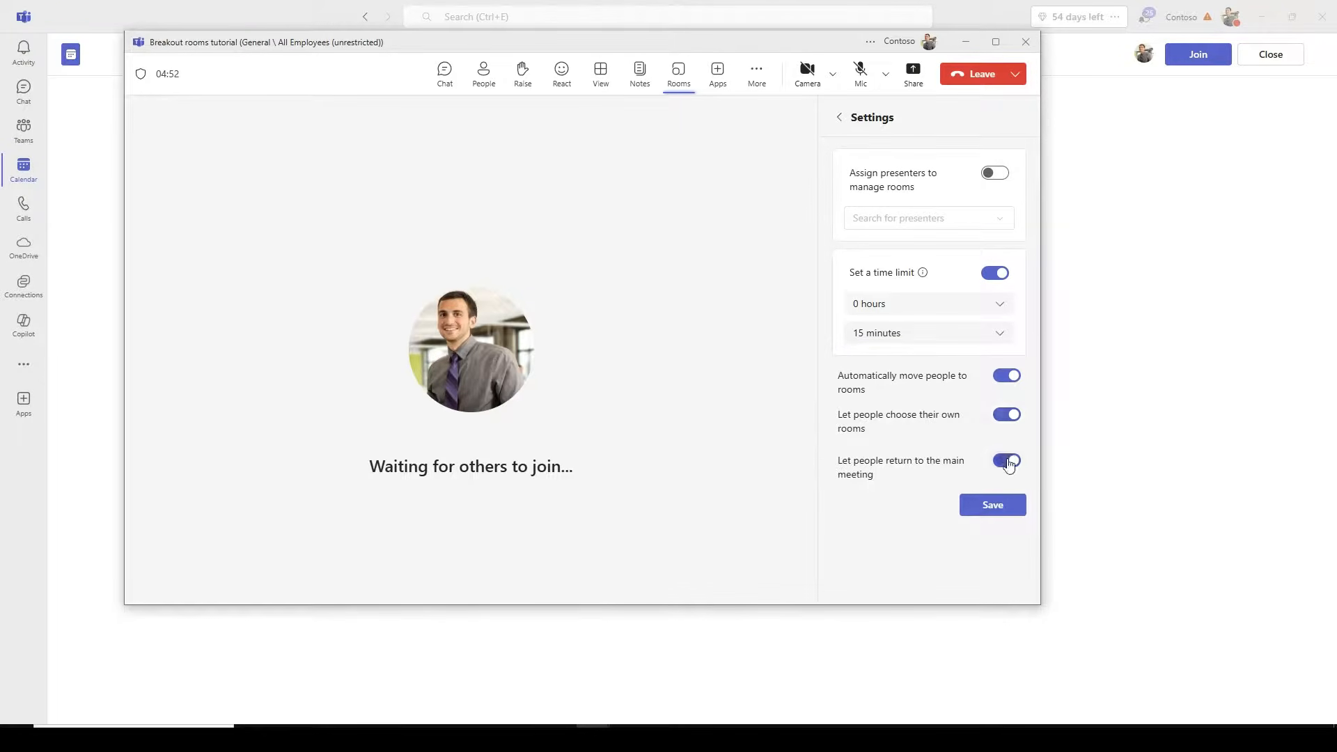
pyautogui.click(1006, 462)
pyautogui.click(1000, 417)
pyautogui.click(1000, 419)
pyautogui.click(1002, 470)
pyautogui.click(991, 509)
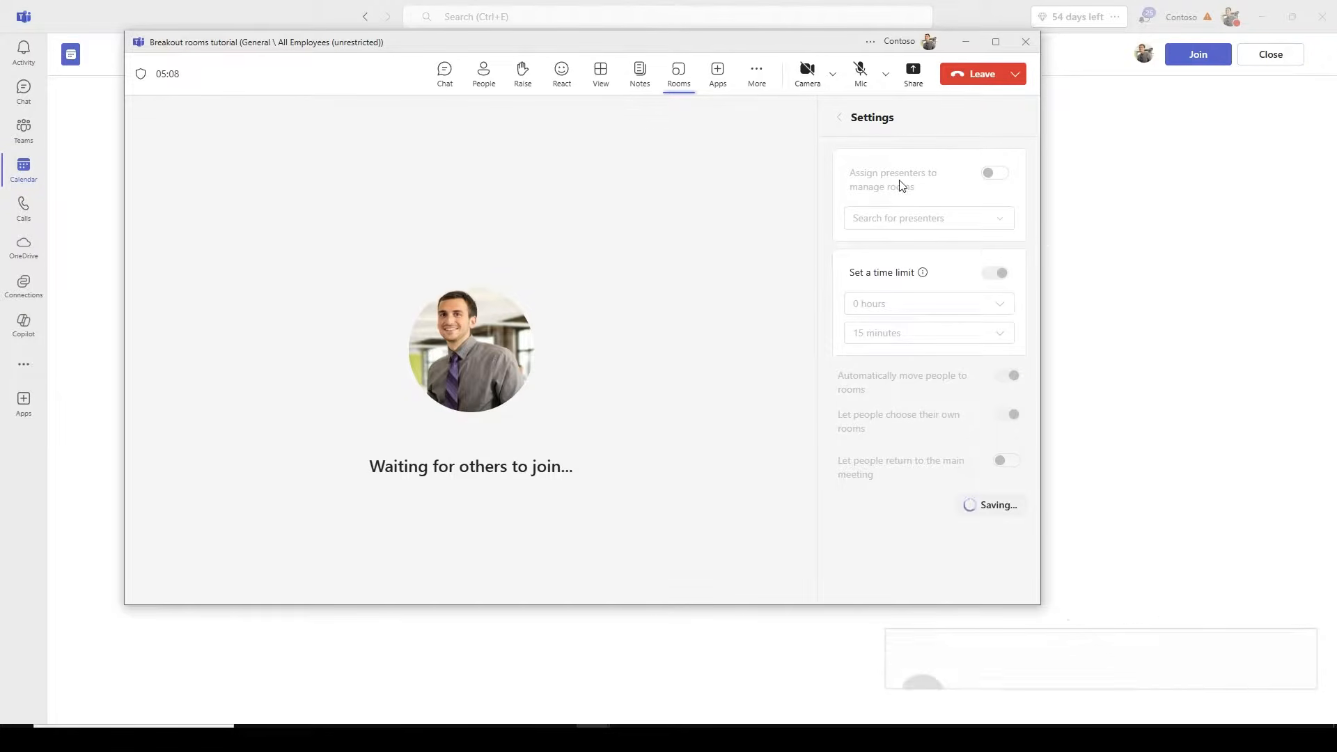
pyautogui.click(839, 119)
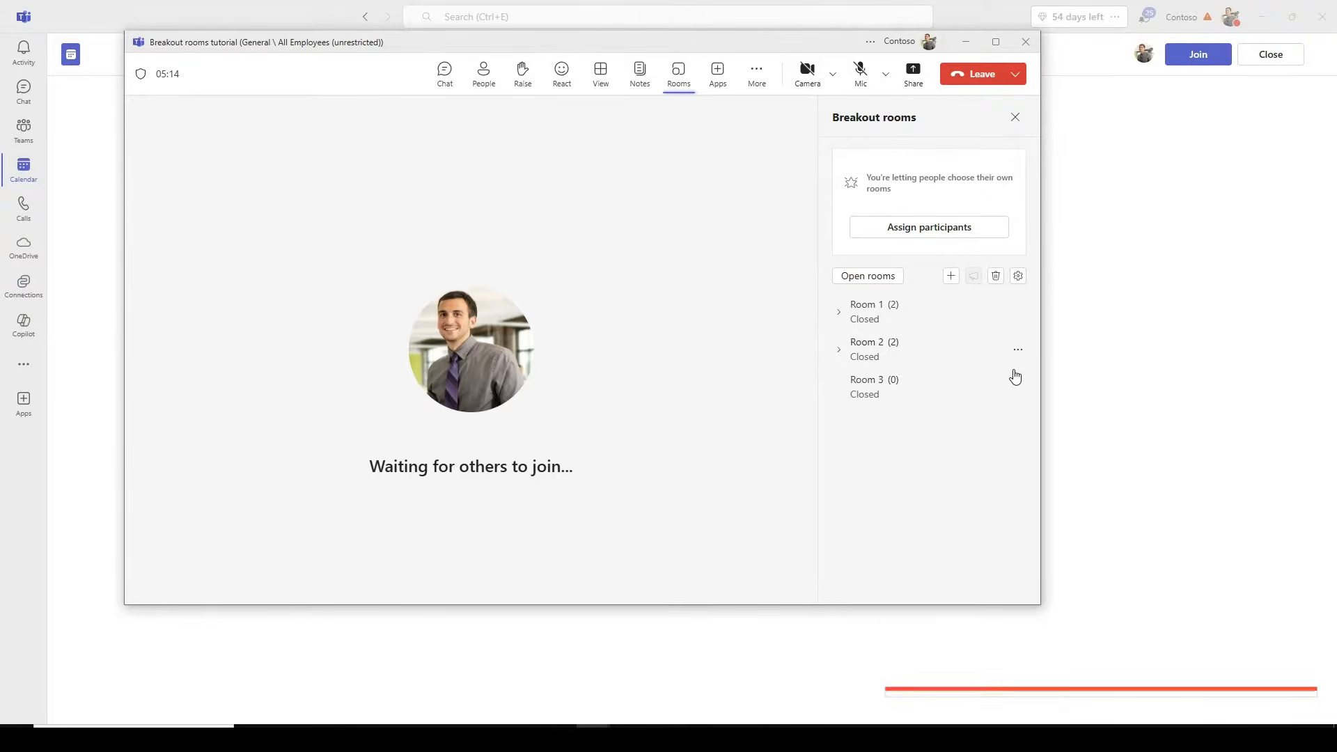
# - Reassign the fourth and second listed participants to Room 3 and save the assignments
pyautogui.click(967, 230)
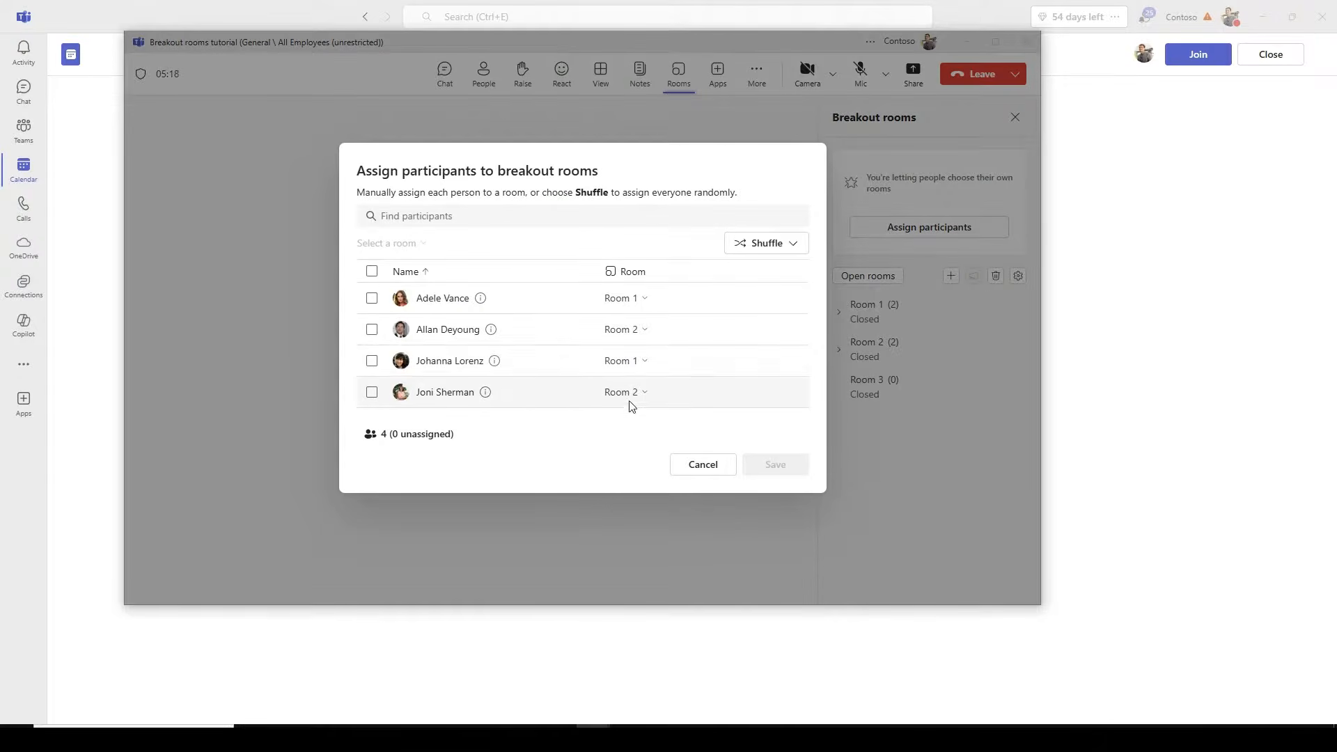
pyautogui.click(629, 393)
pyautogui.click(633, 487)
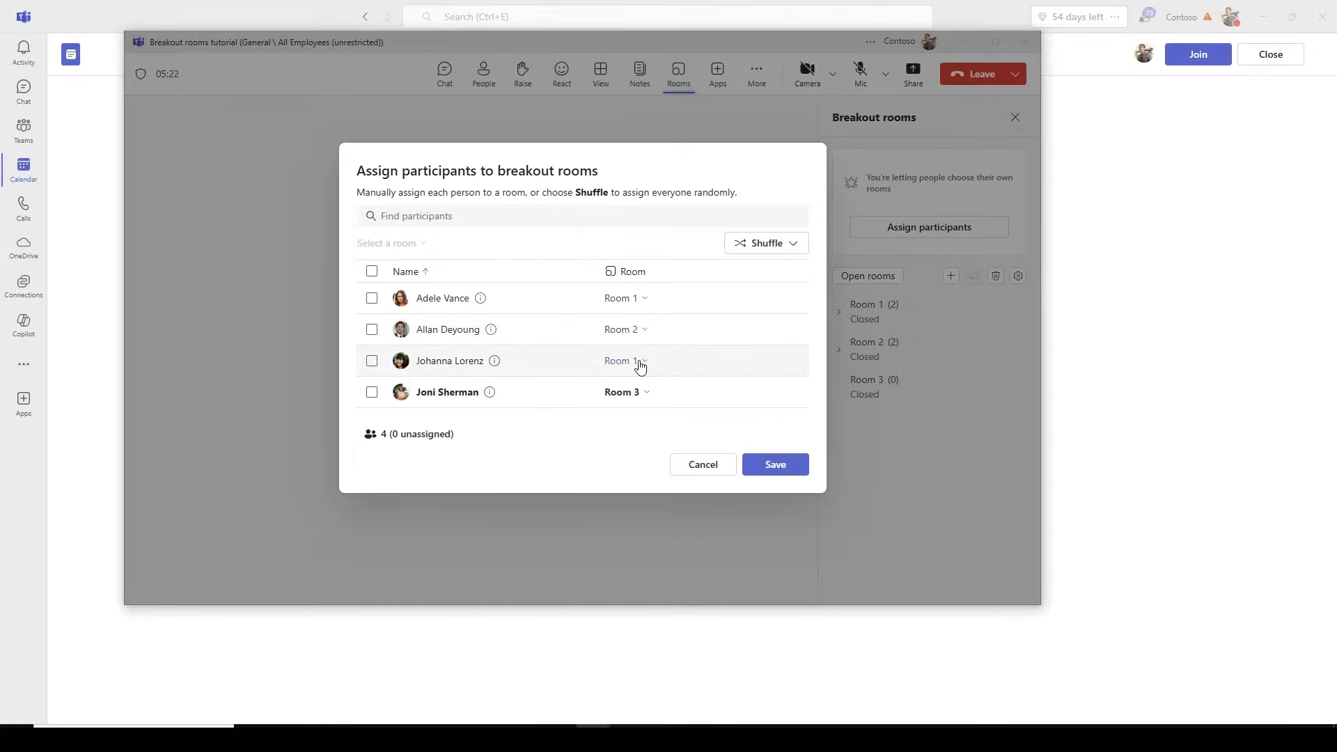
pyautogui.click(639, 331)
pyautogui.click(627, 427)
pyautogui.click(771, 464)
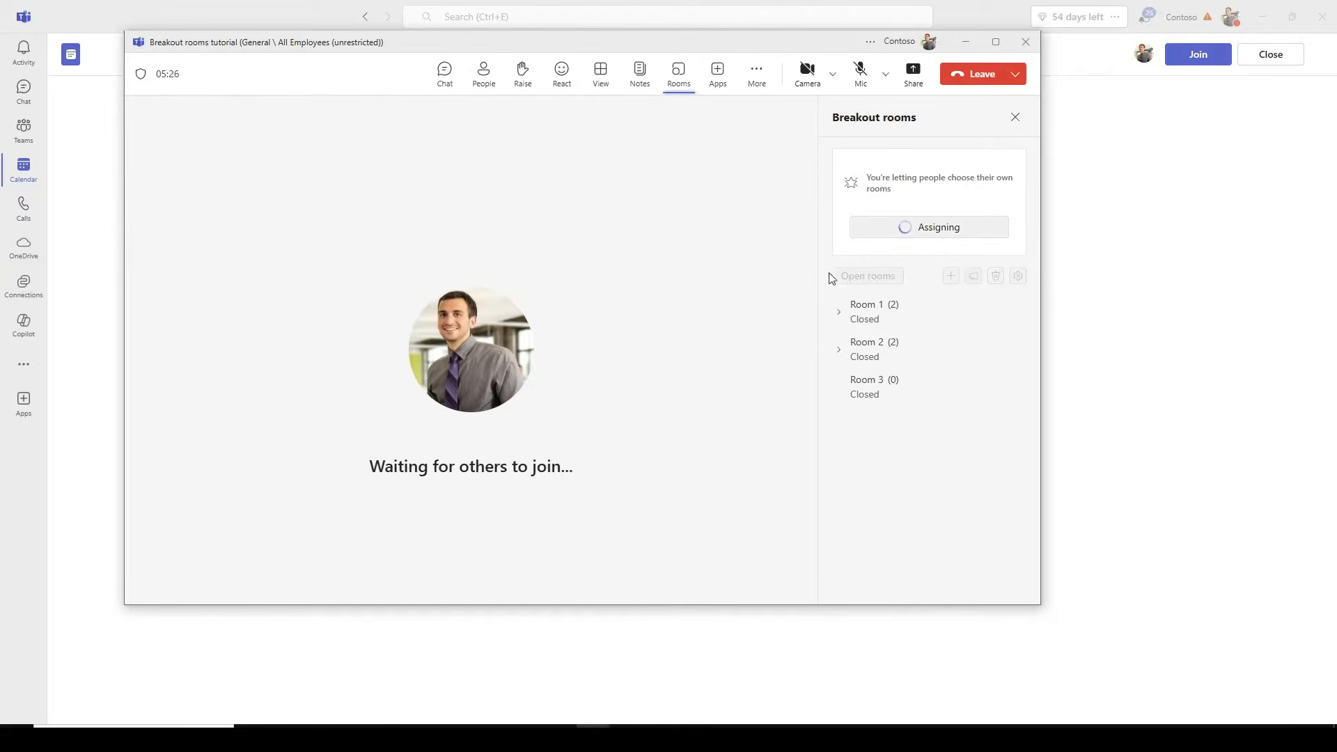
pyautogui.click(1016, 388)
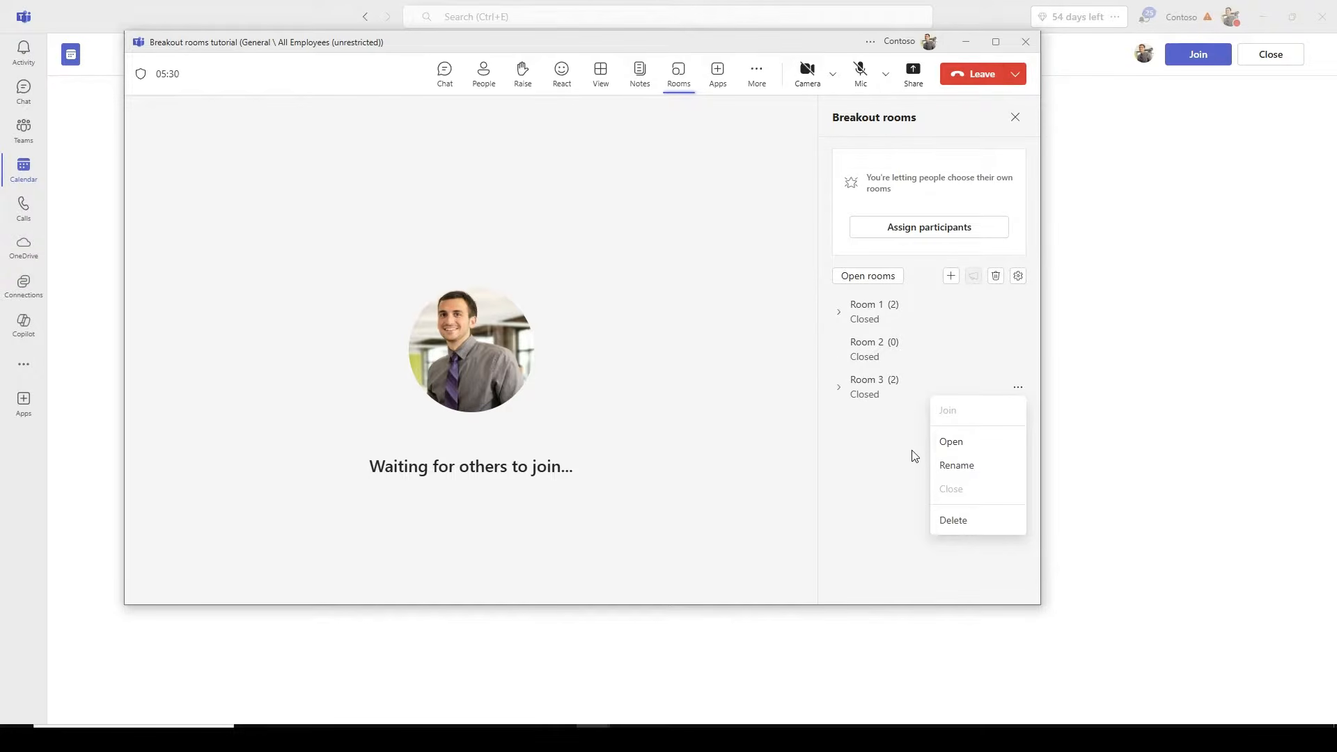
pyautogui.click(1017, 387)
pyautogui.click(879, 476)
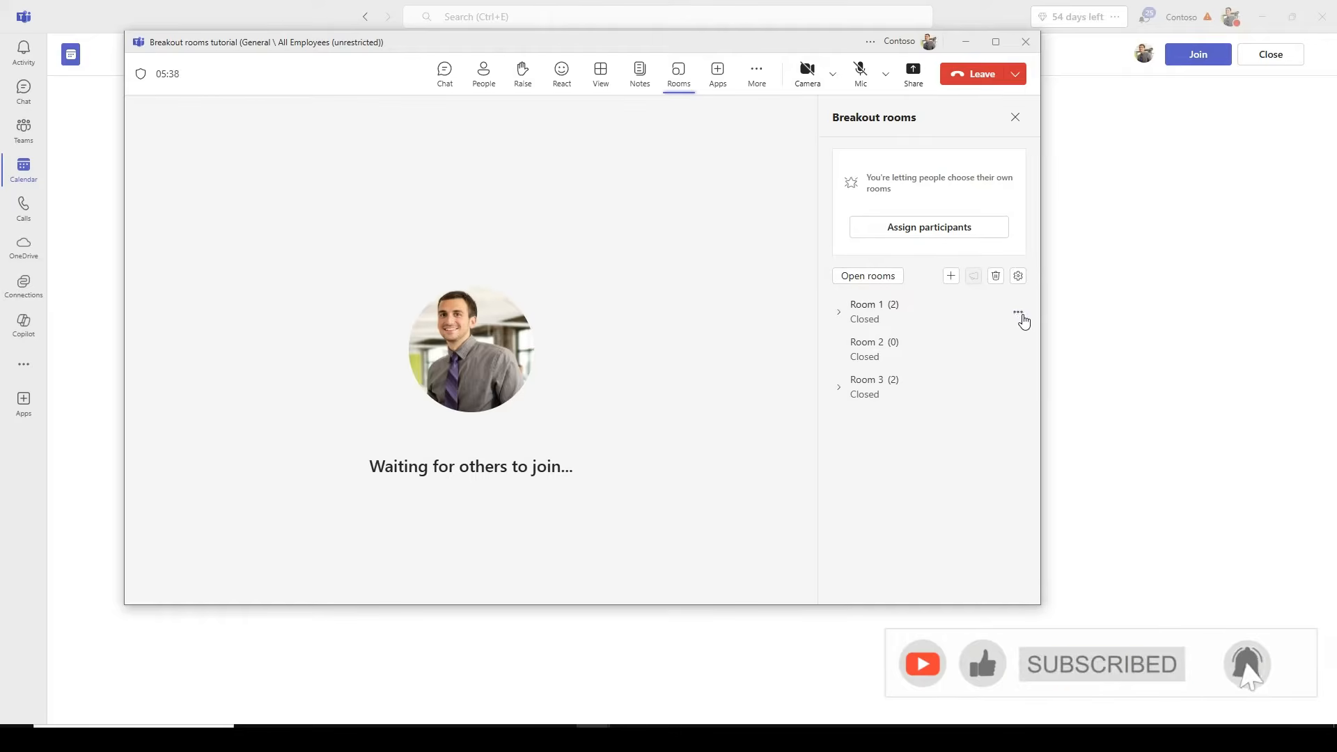
# - Open Room 1, start an announcement to the rooms but cancel it, and close the room
pyautogui.click(1017, 311)
pyautogui.click(975, 375)
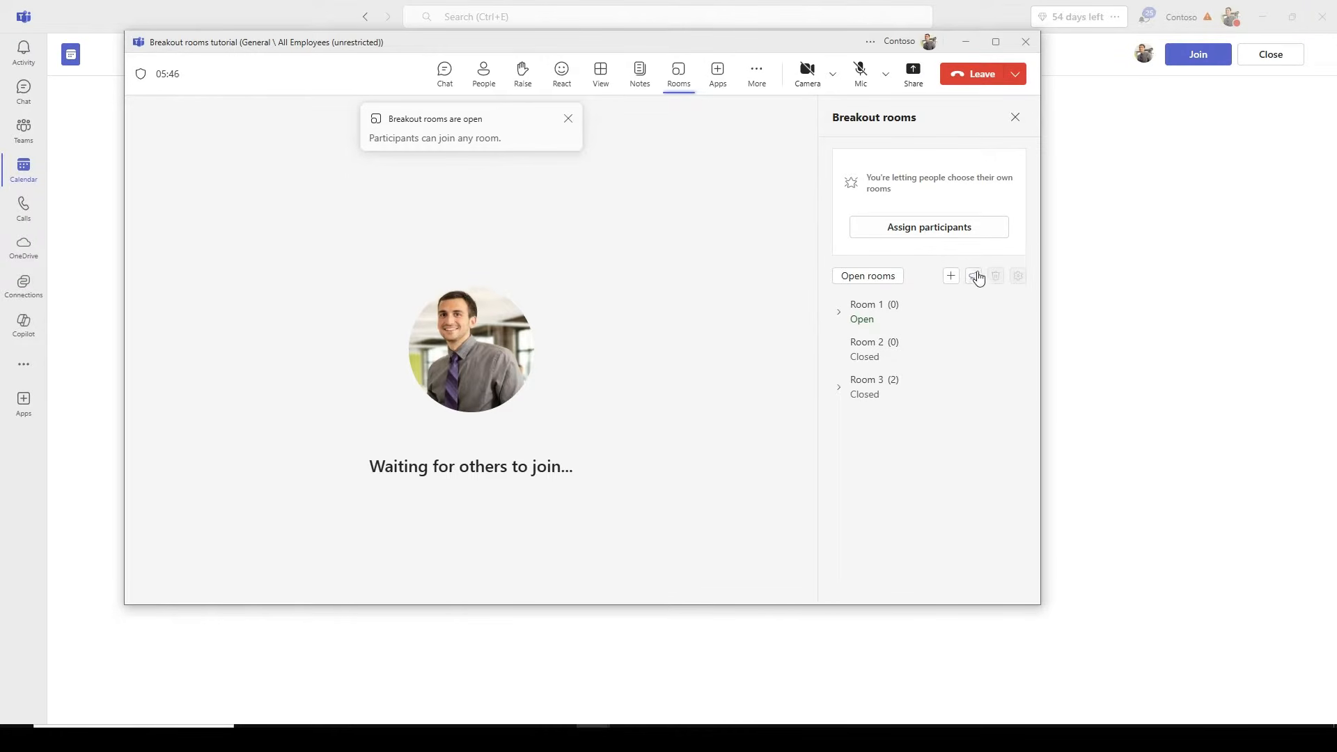
pyautogui.click(973, 277)
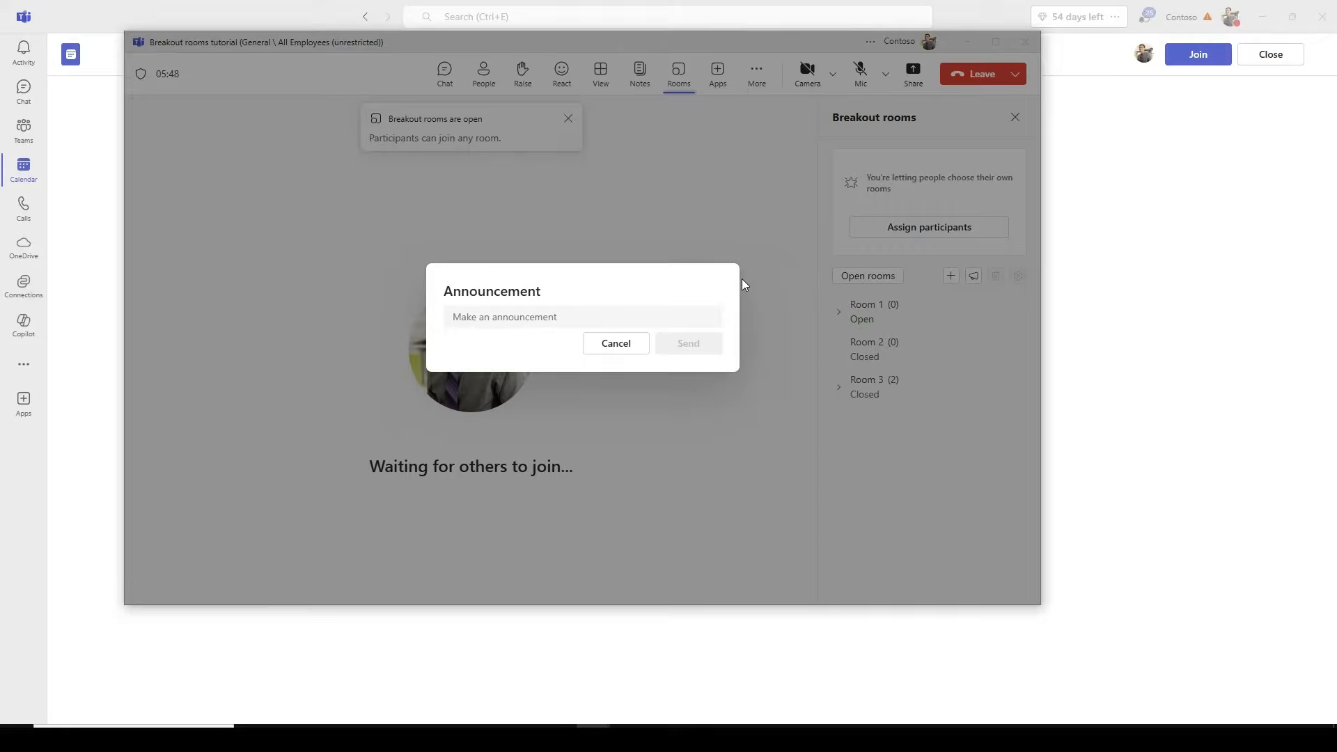
pyautogui.click(692, 313)
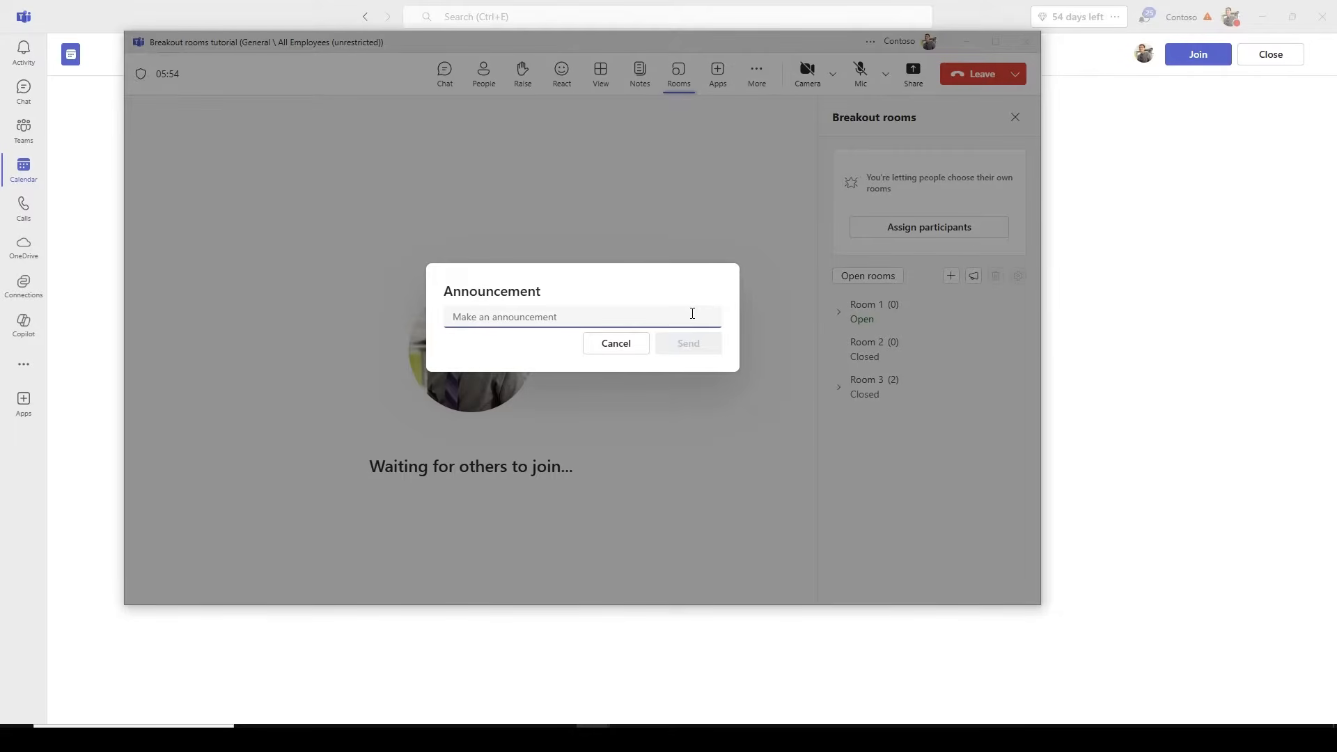
pyautogui.click(616, 343)
pyautogui.click(1017, 312)
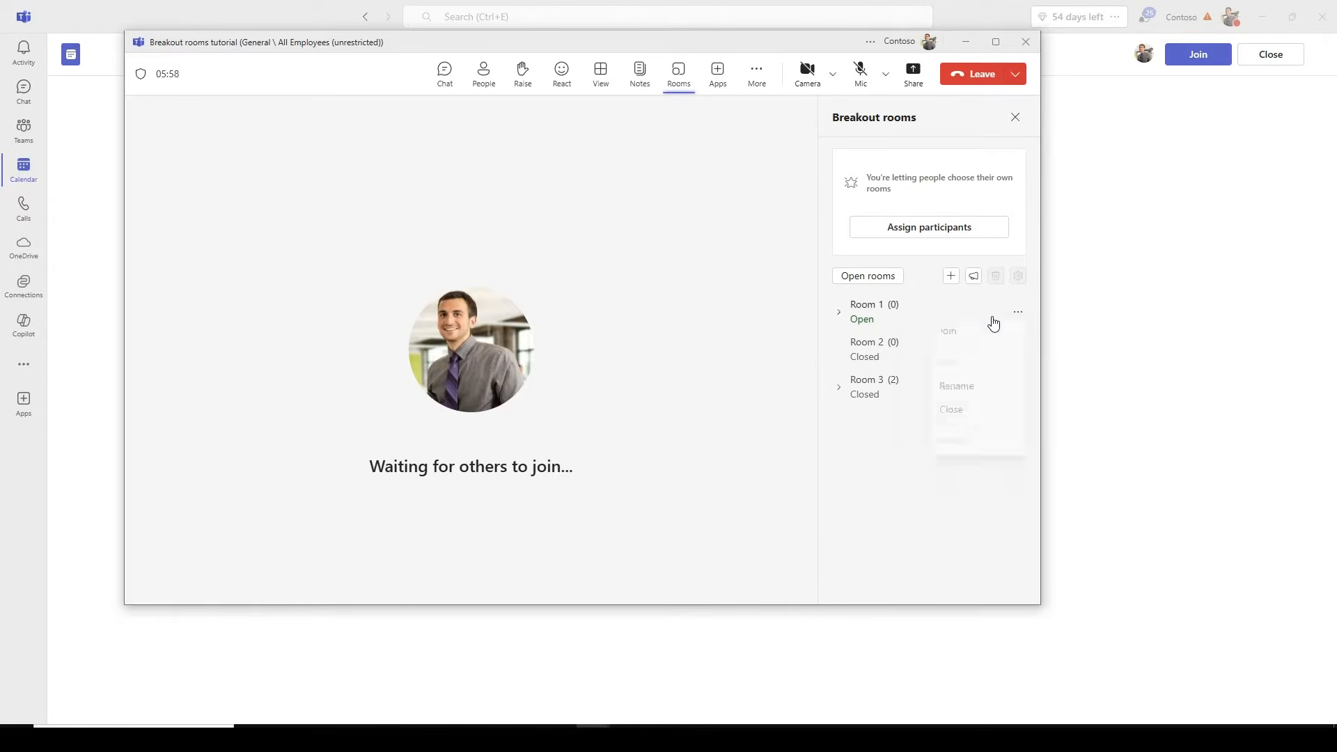
pyautogui.click(954, 418)
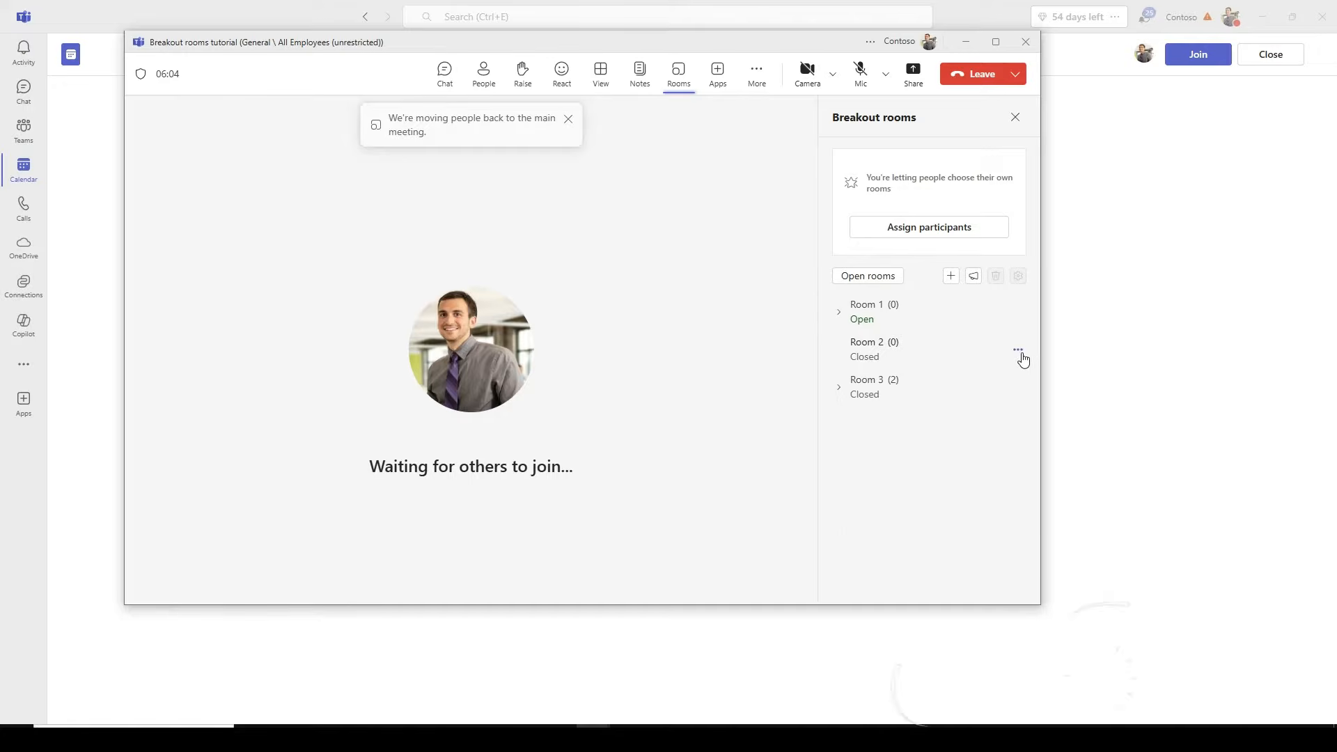
# - Delete Room 2 and Room 1 from the meeting's breakout rooms
pyautogui.click(1018, 351)
pyautogui.click(952, 480)
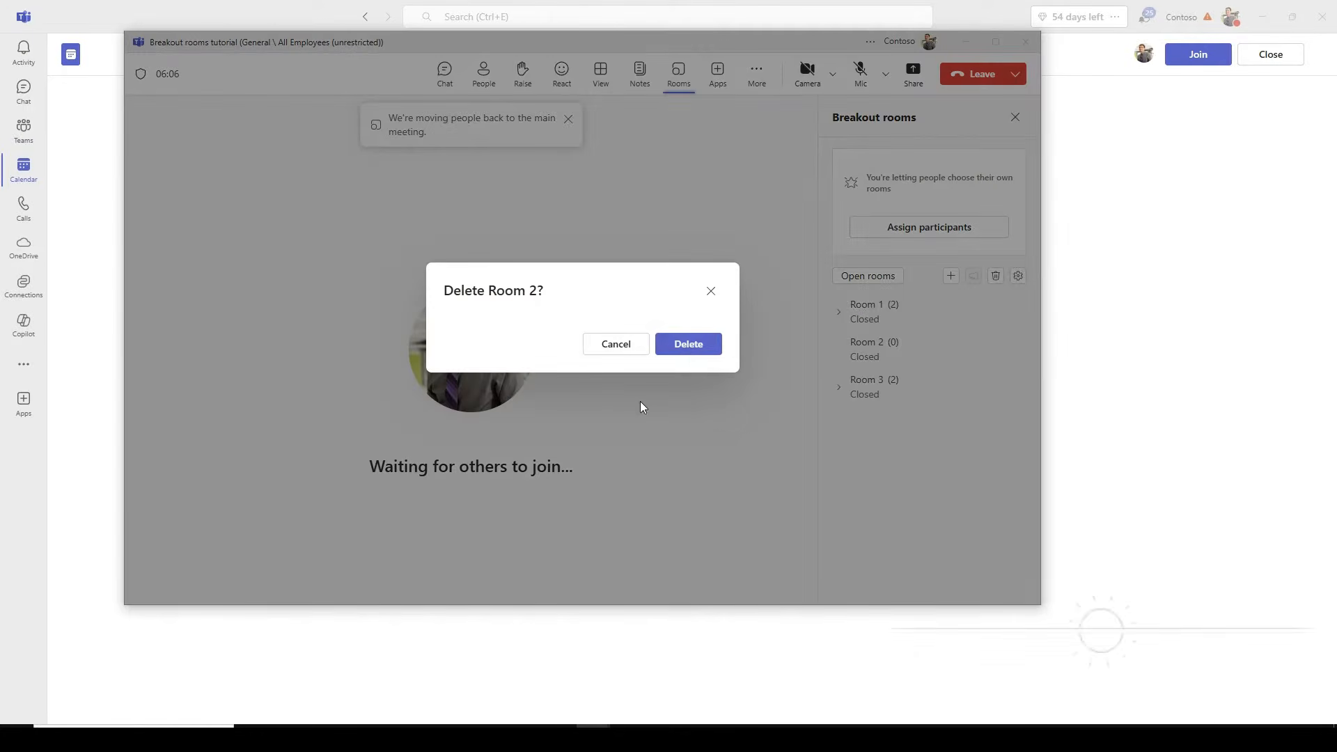
pyautogui.click(688, 348)
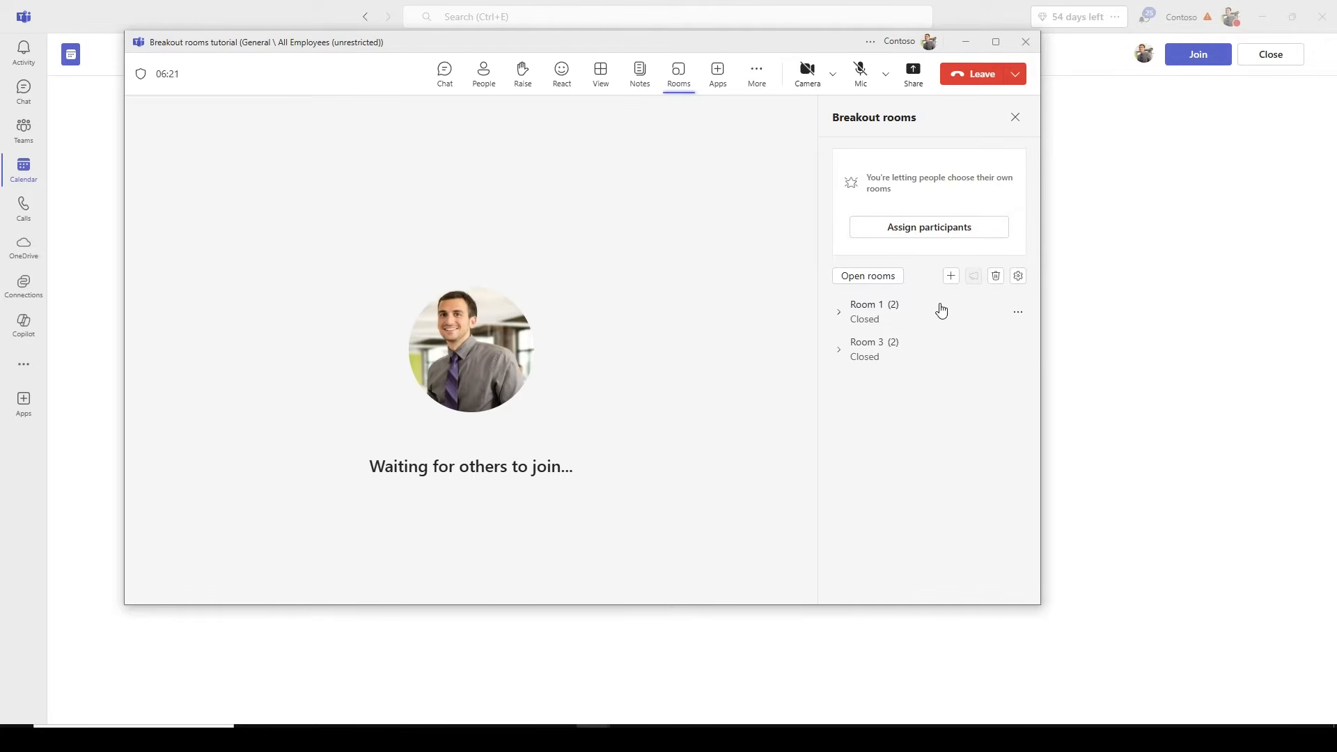
pyautogui.click(1018, 312)
pyautogui.click(954, 445)
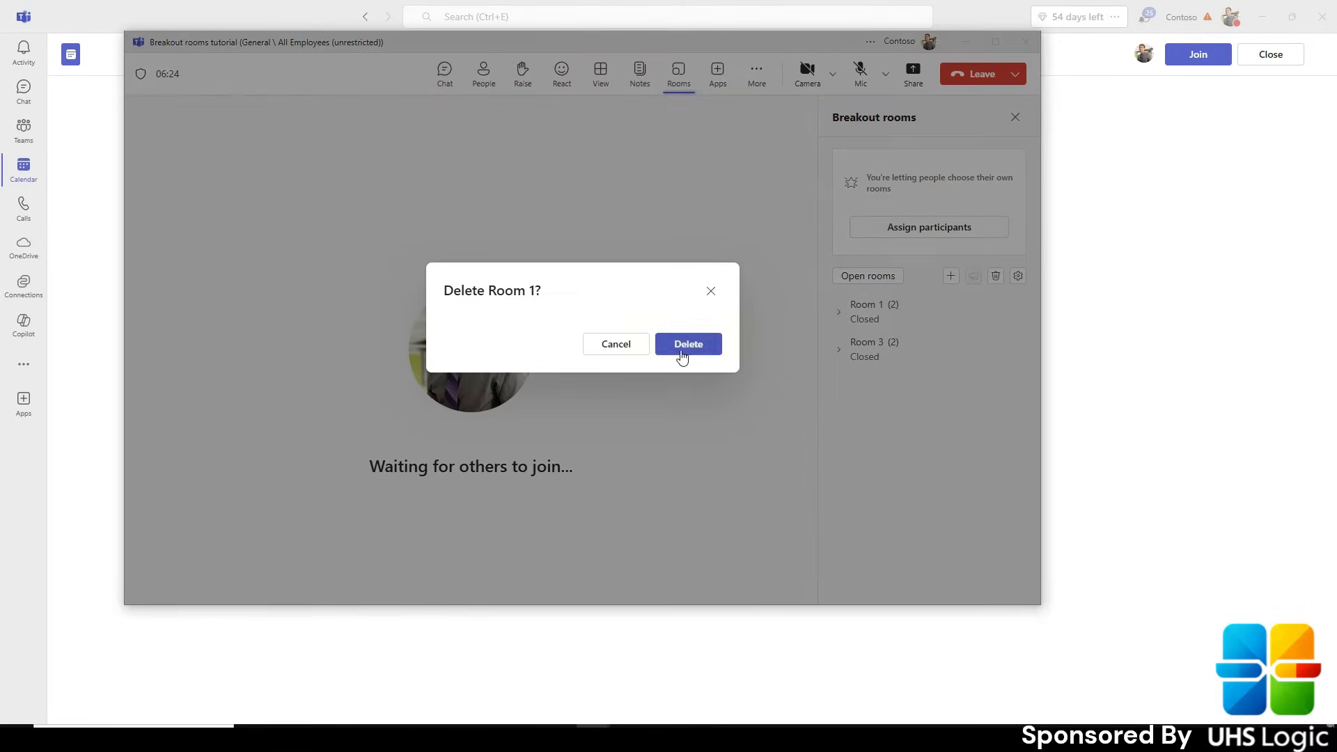
pyautogui.click(685, 345)
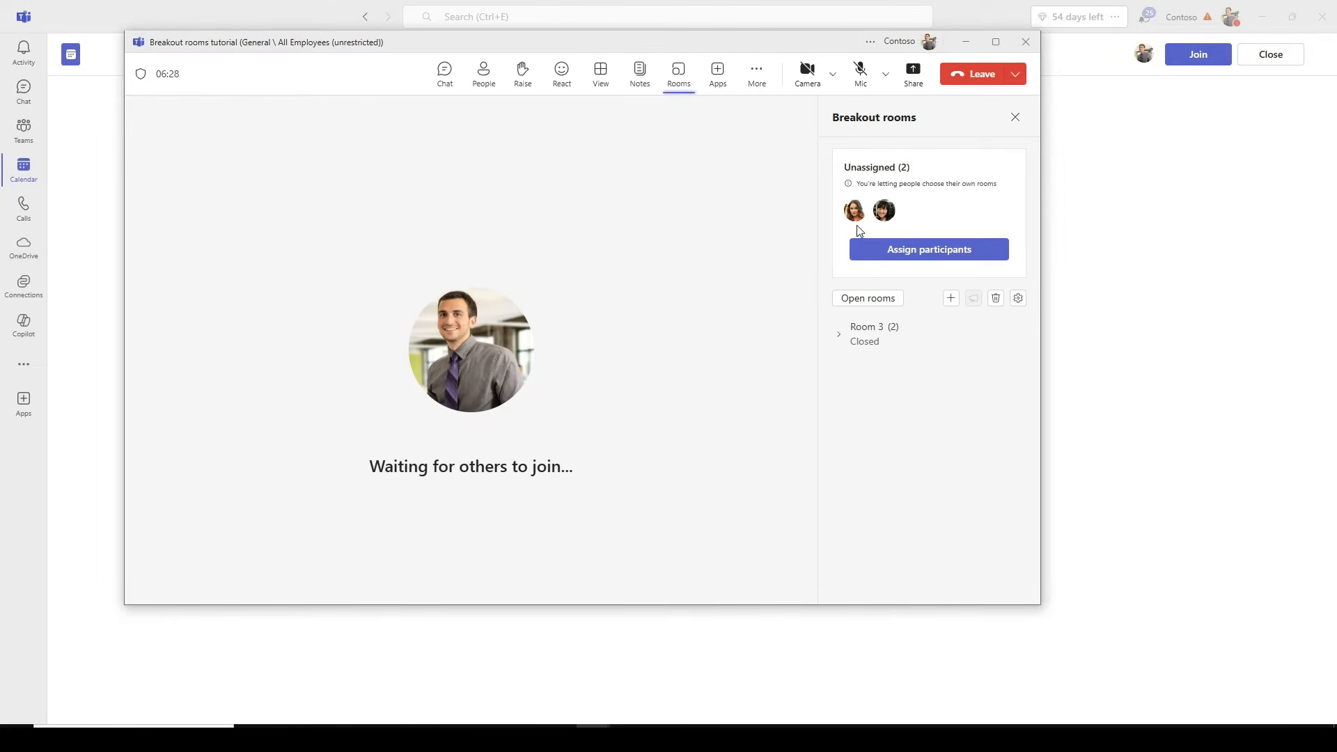
pyautogui.moveTo(888, 213)
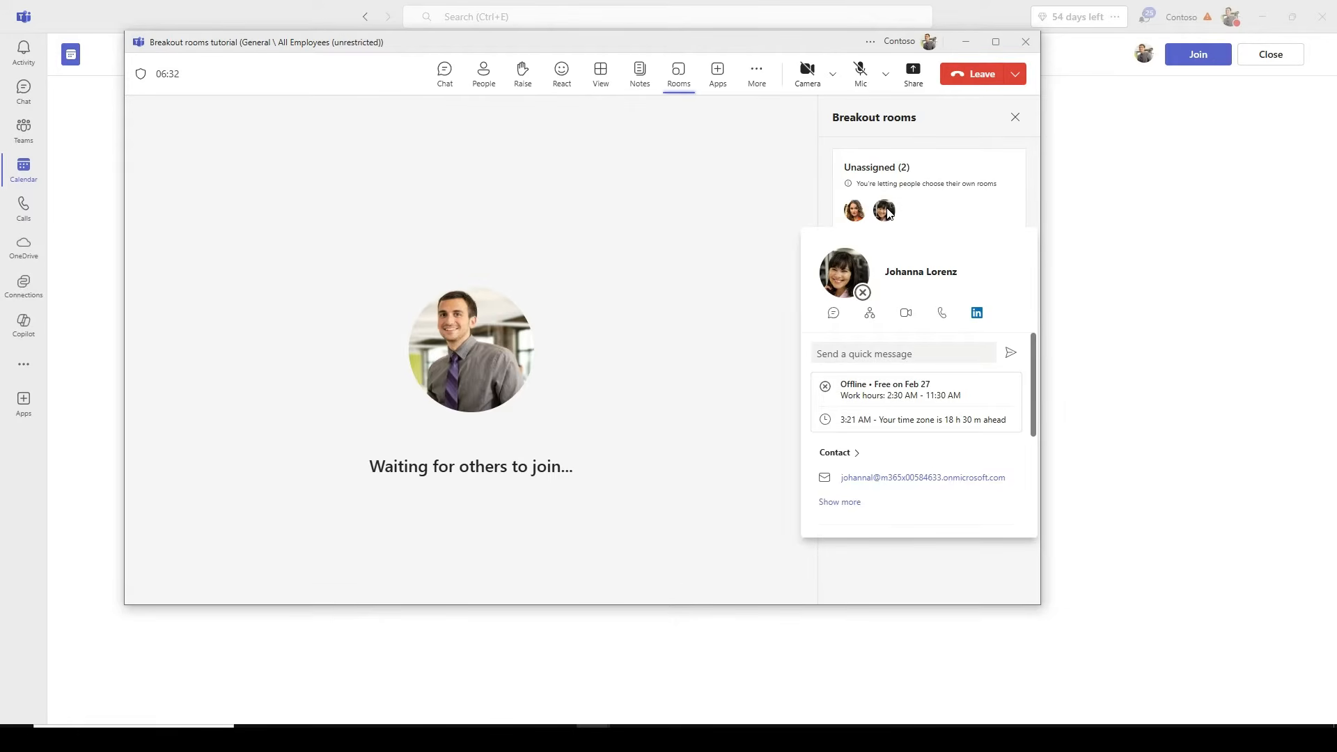
pyautogui.moveTo(865, 168); pyautogui.dragTo(929, 172)
pyautogui.click(930, 172)
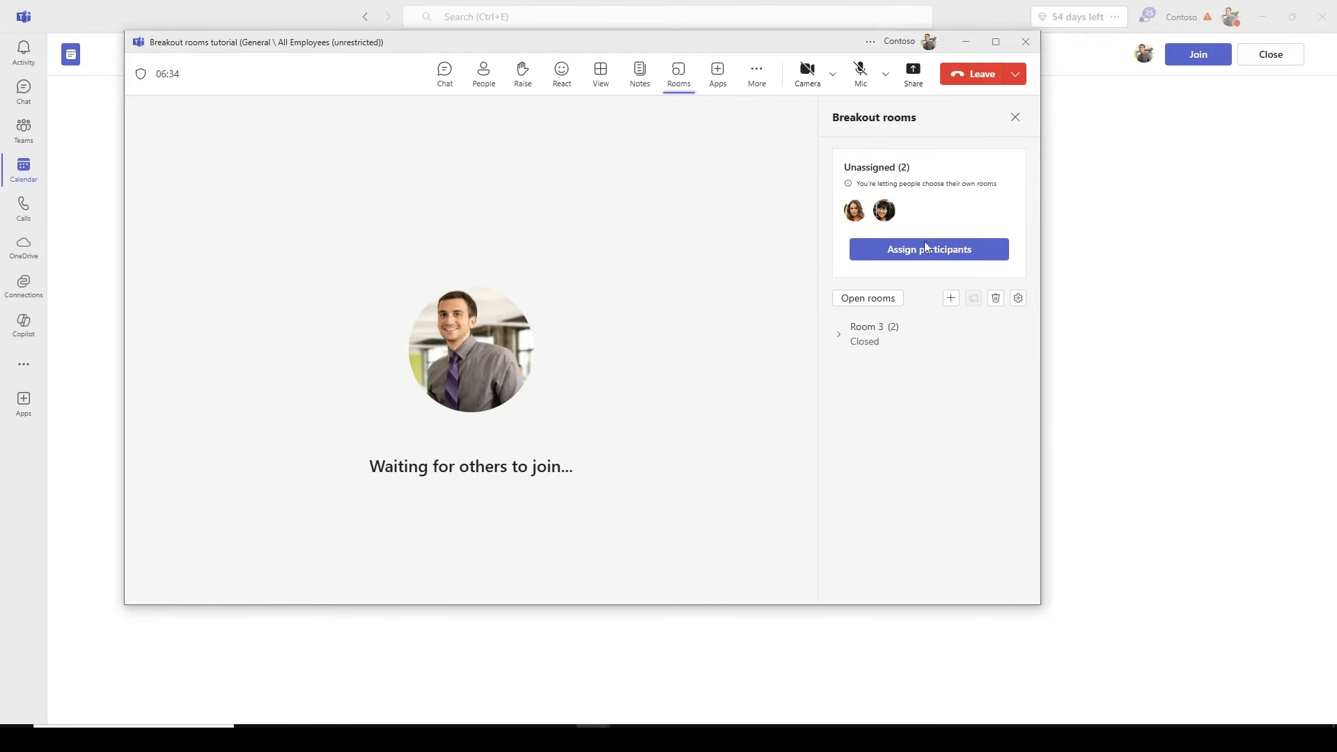
# - Assign the two unassigned participants, third and first in the list, to Room 3 and save the assignments
pyautogui.click(944, 259)
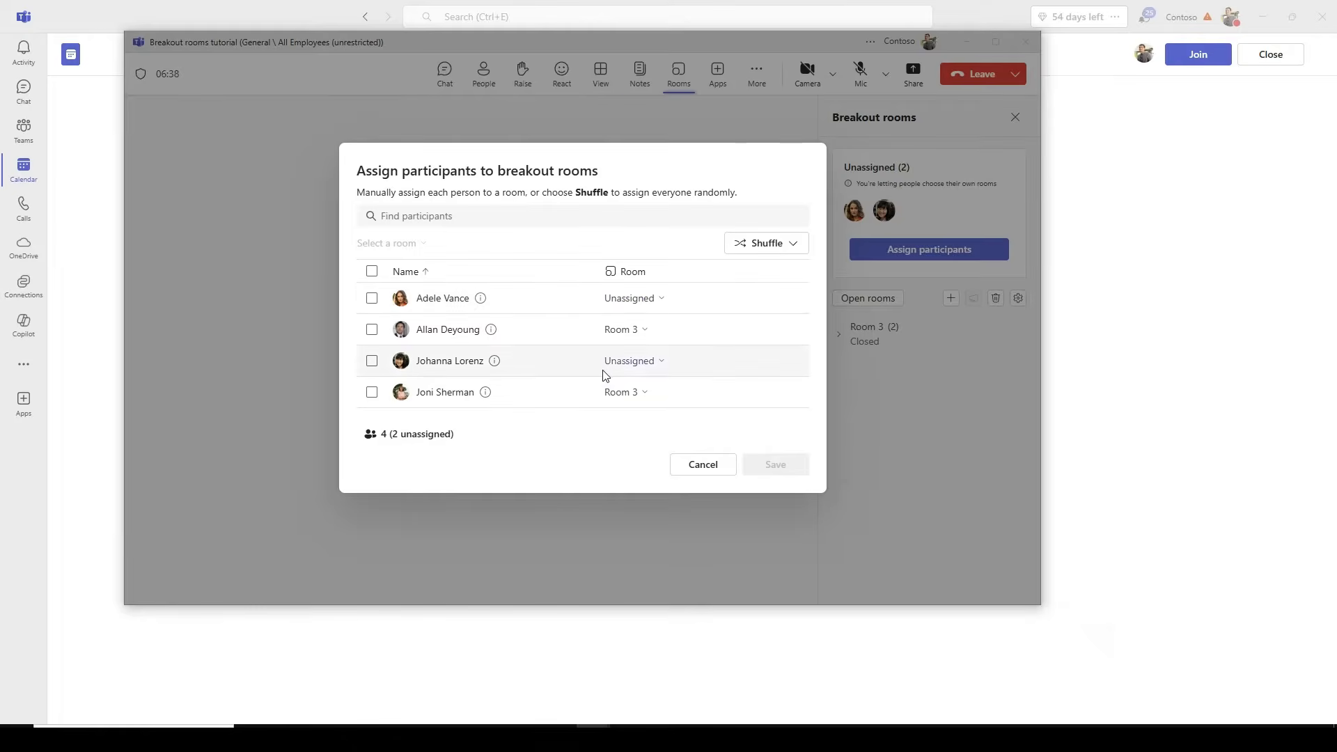
pyautogui.click(640, 369)
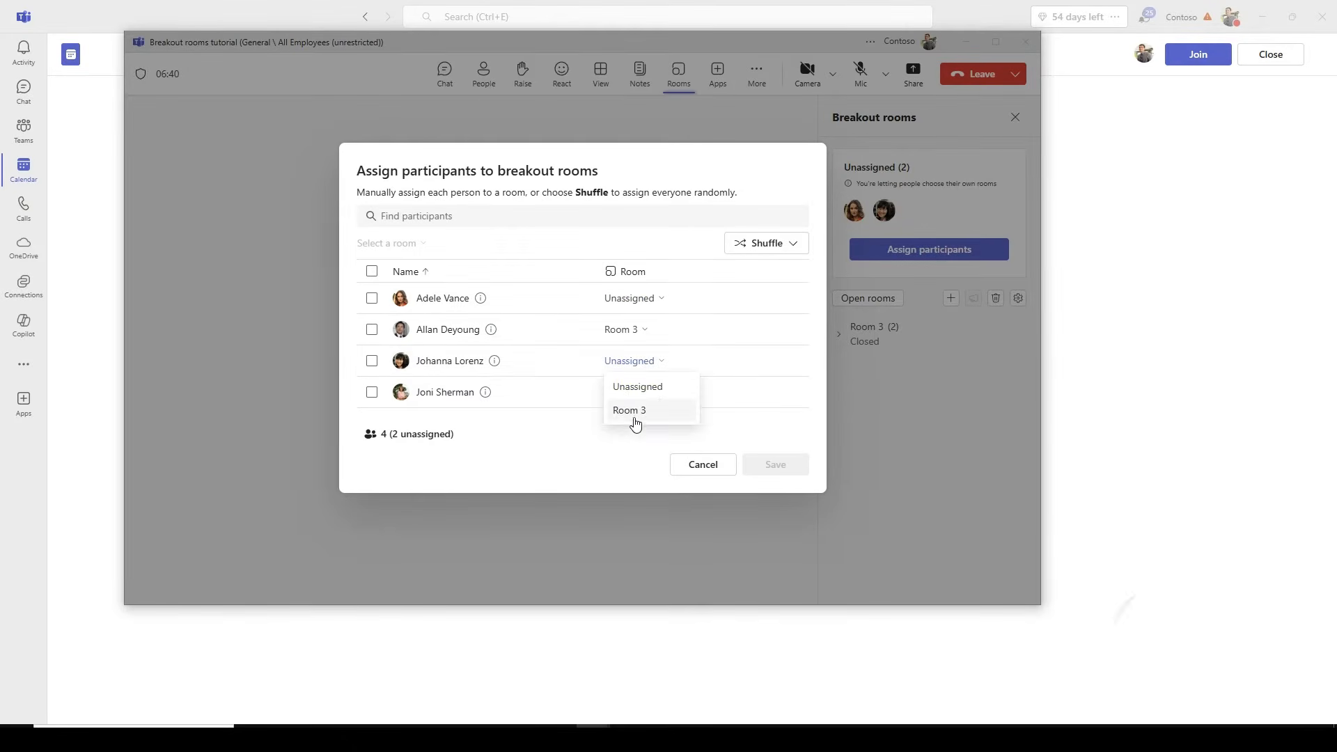
pyautogui.click(660, 418)
pyautogui.click(639, 308)
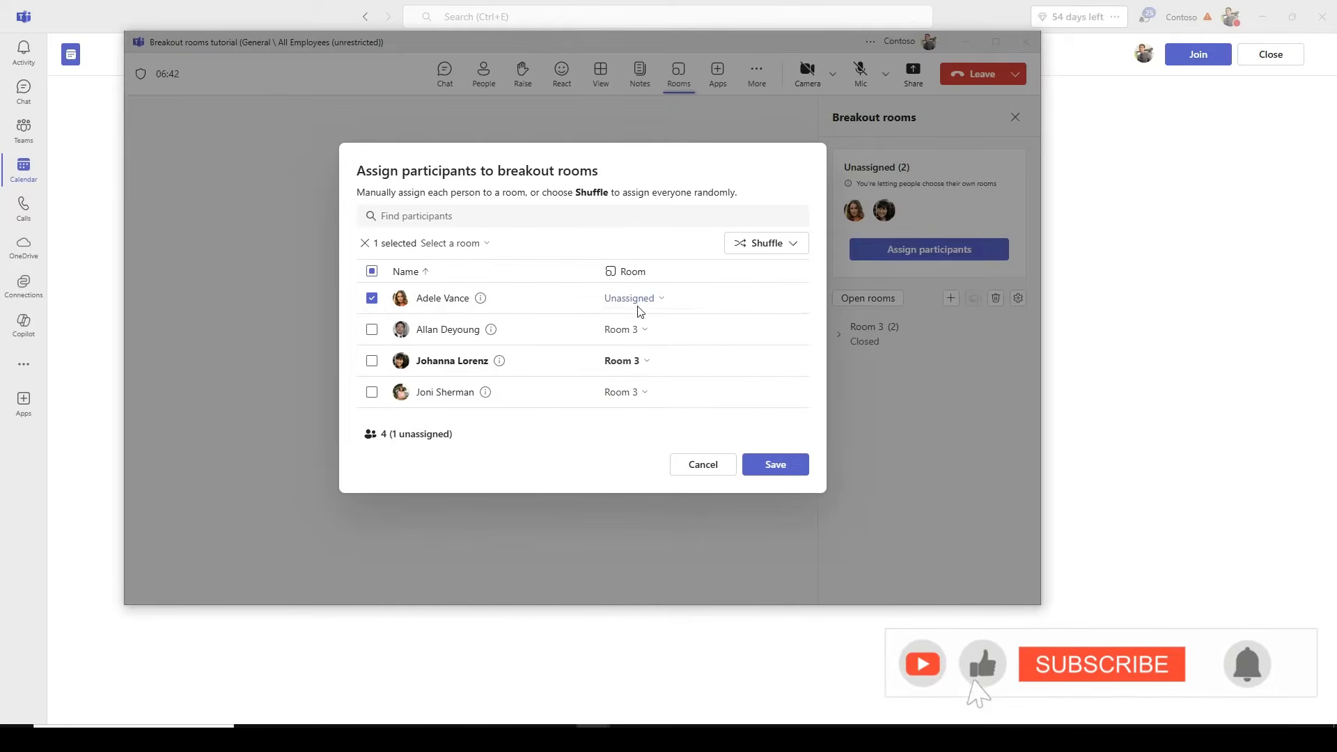
pyautogui.click(633, 298)
pyautogui.click(649, 356)
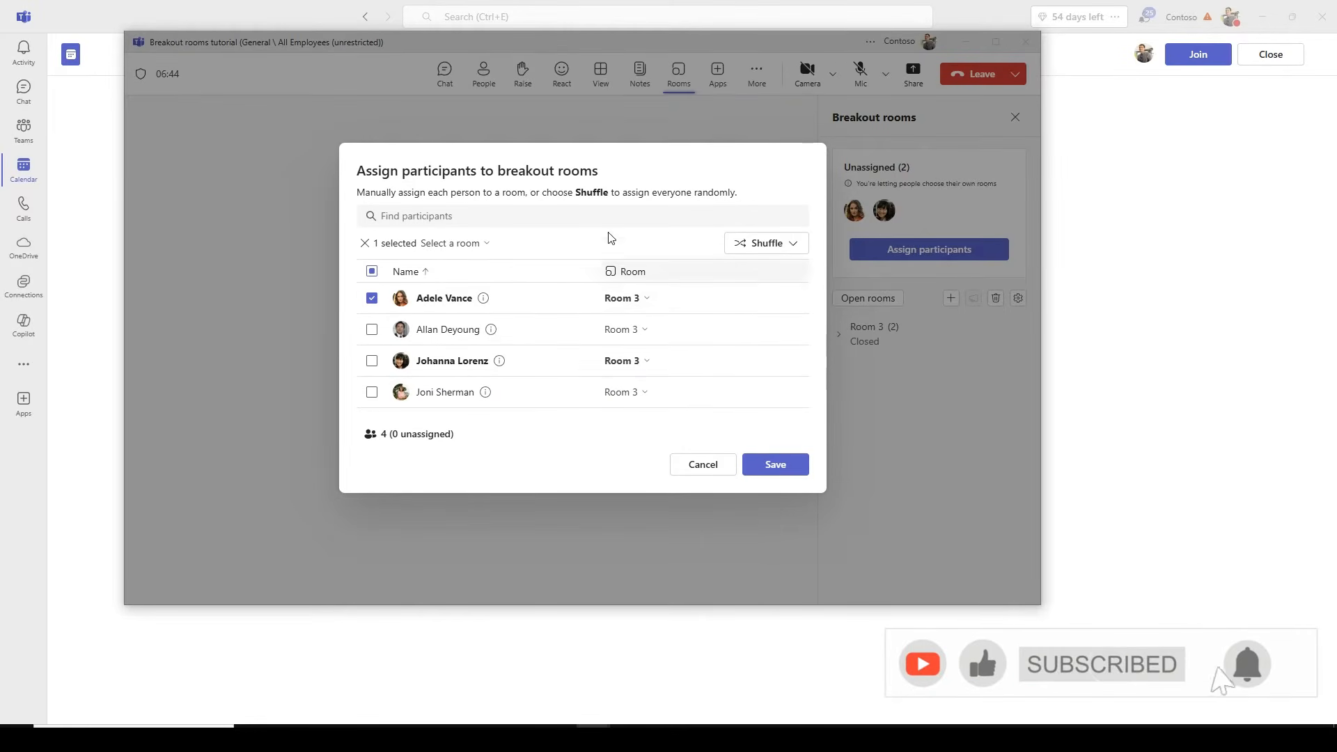
pyautogui.click(776, 465)
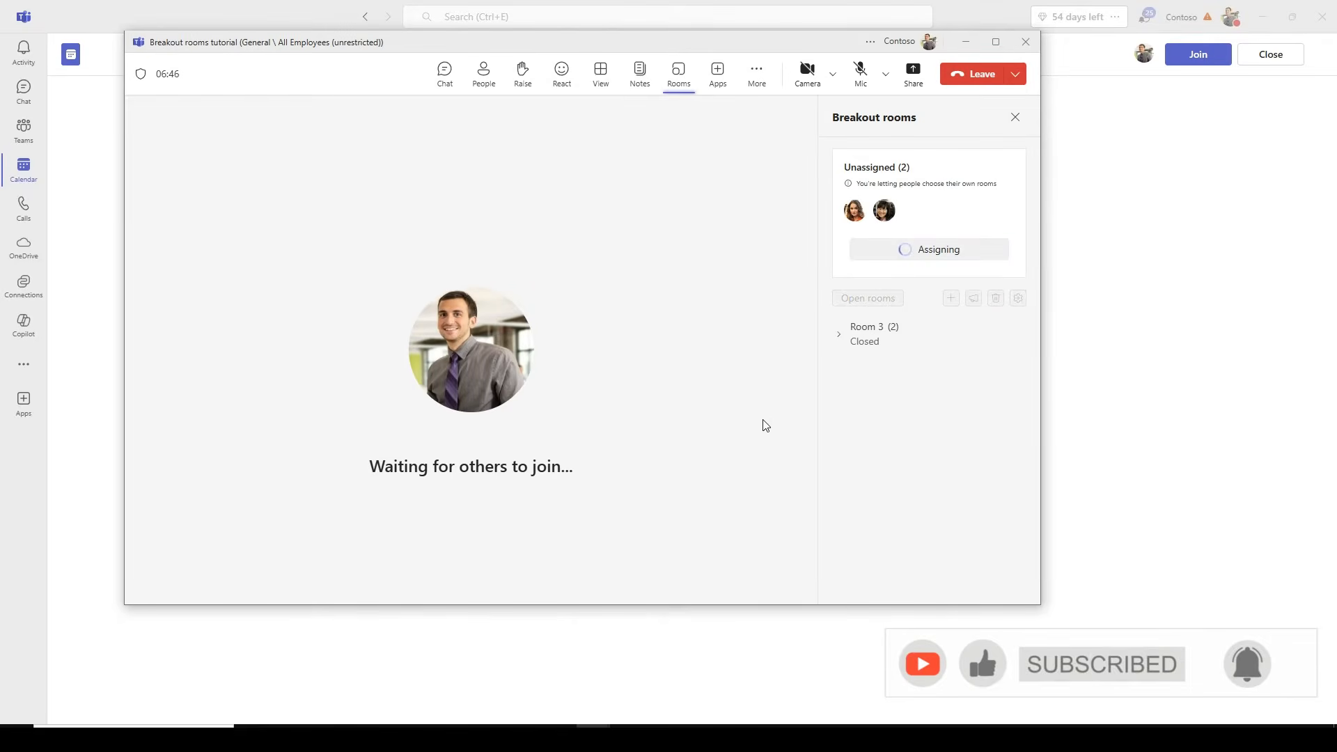